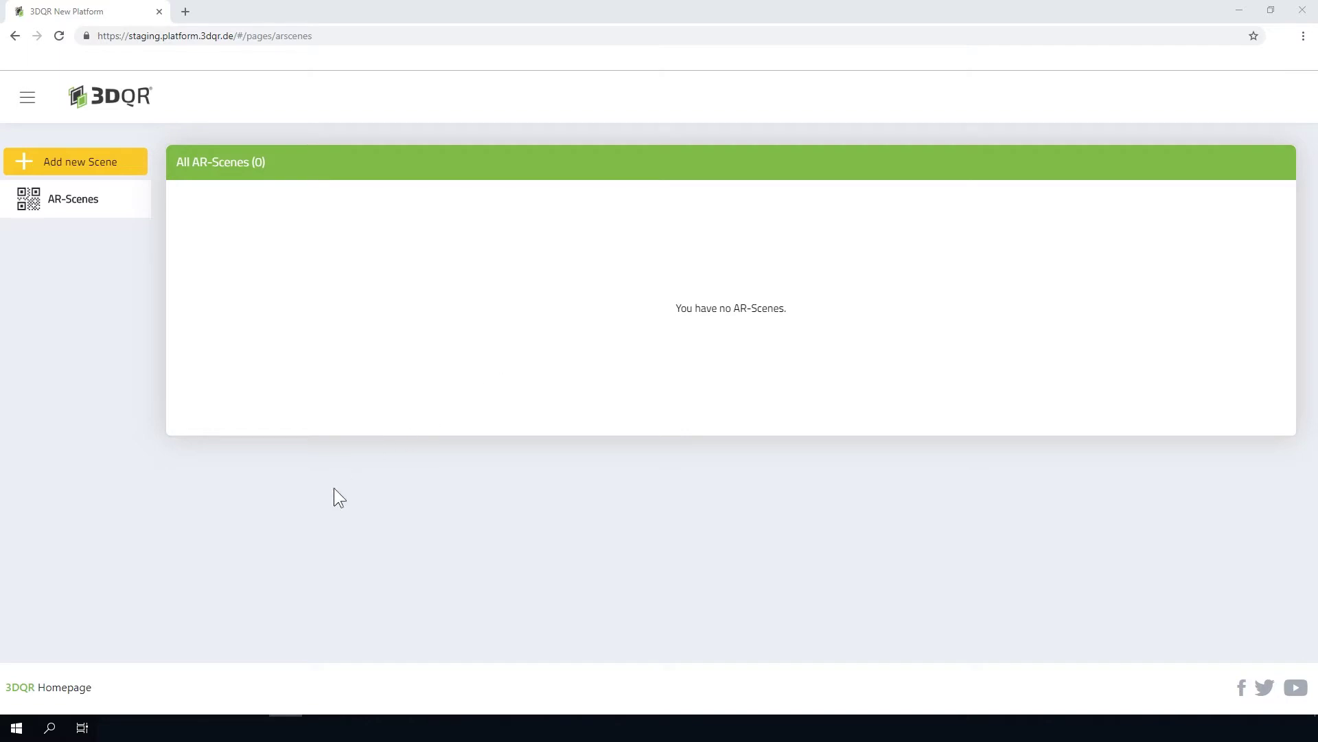
Find 'paint' in the taskbar search and launch Paint 3D.
click(50, 728)
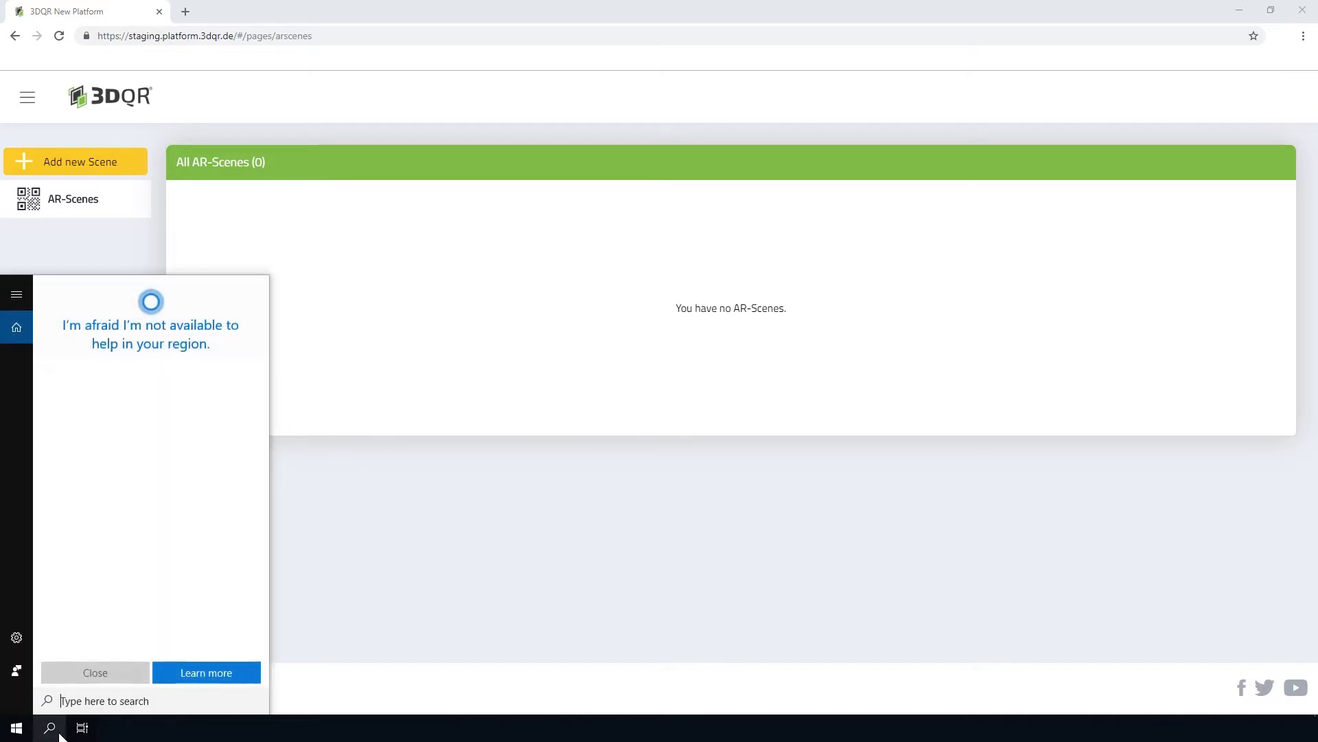
text(paint)
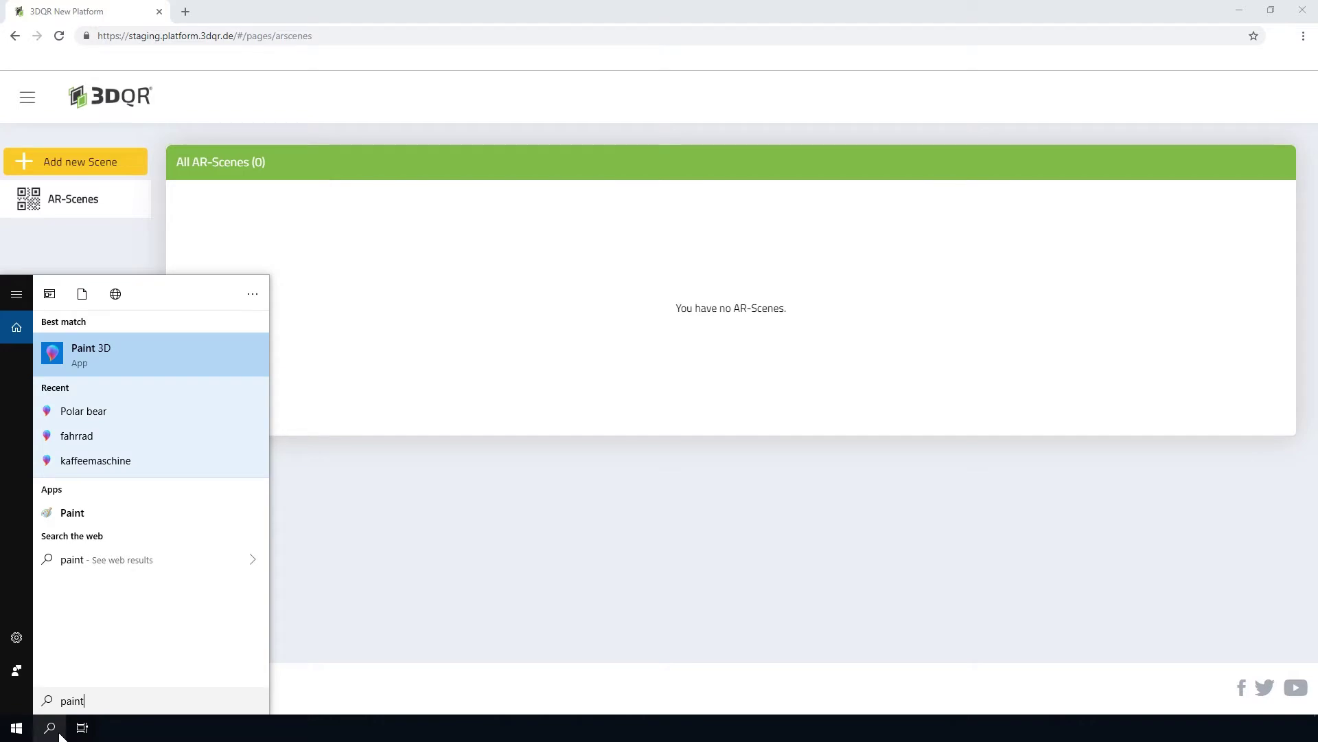
click(129, 366)
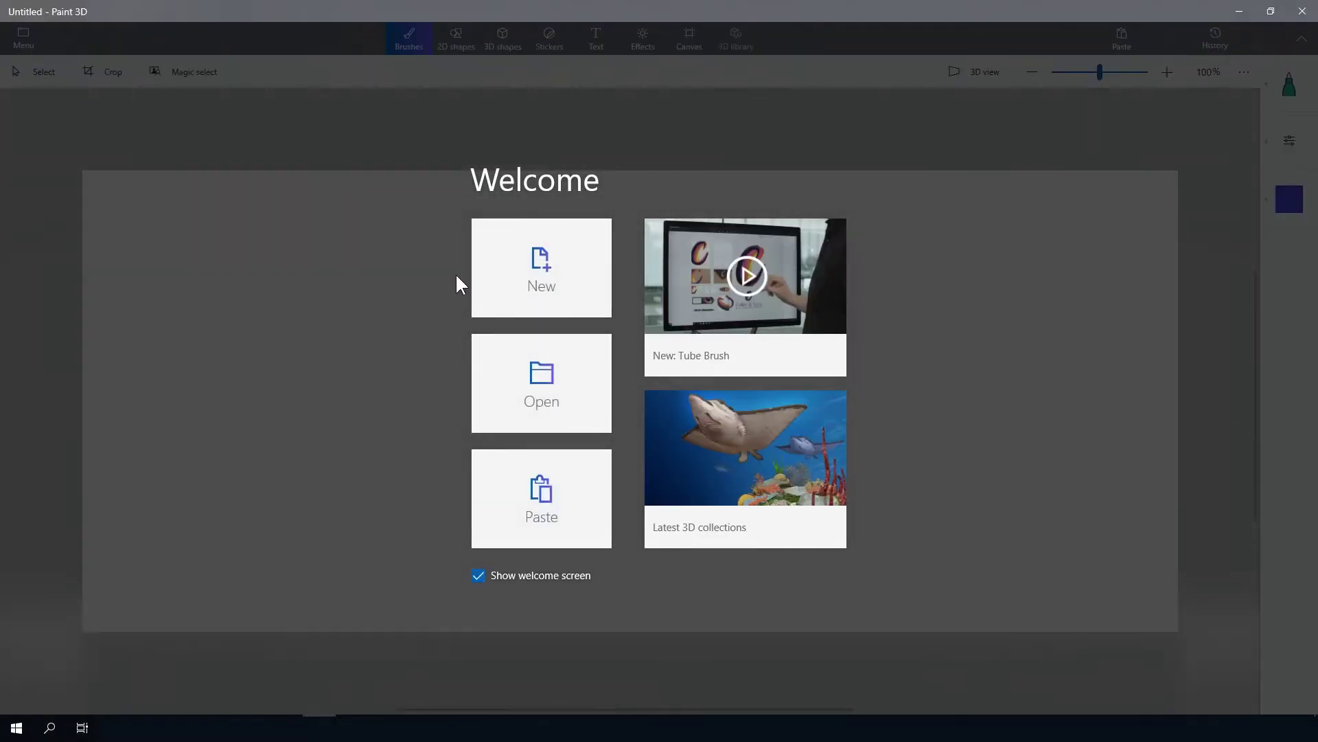
Start a new blank Paint 3D project and open the online 3D library.
click(483, 272)
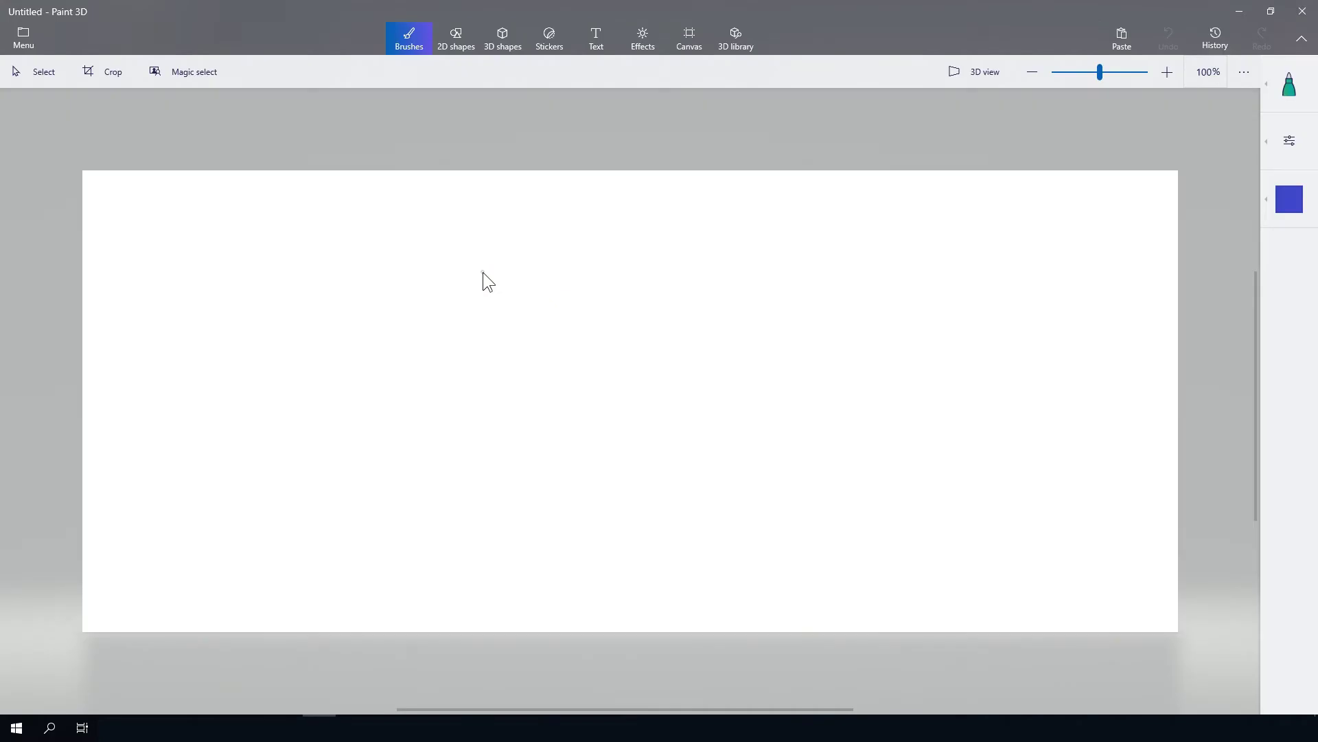
click(502, 58)
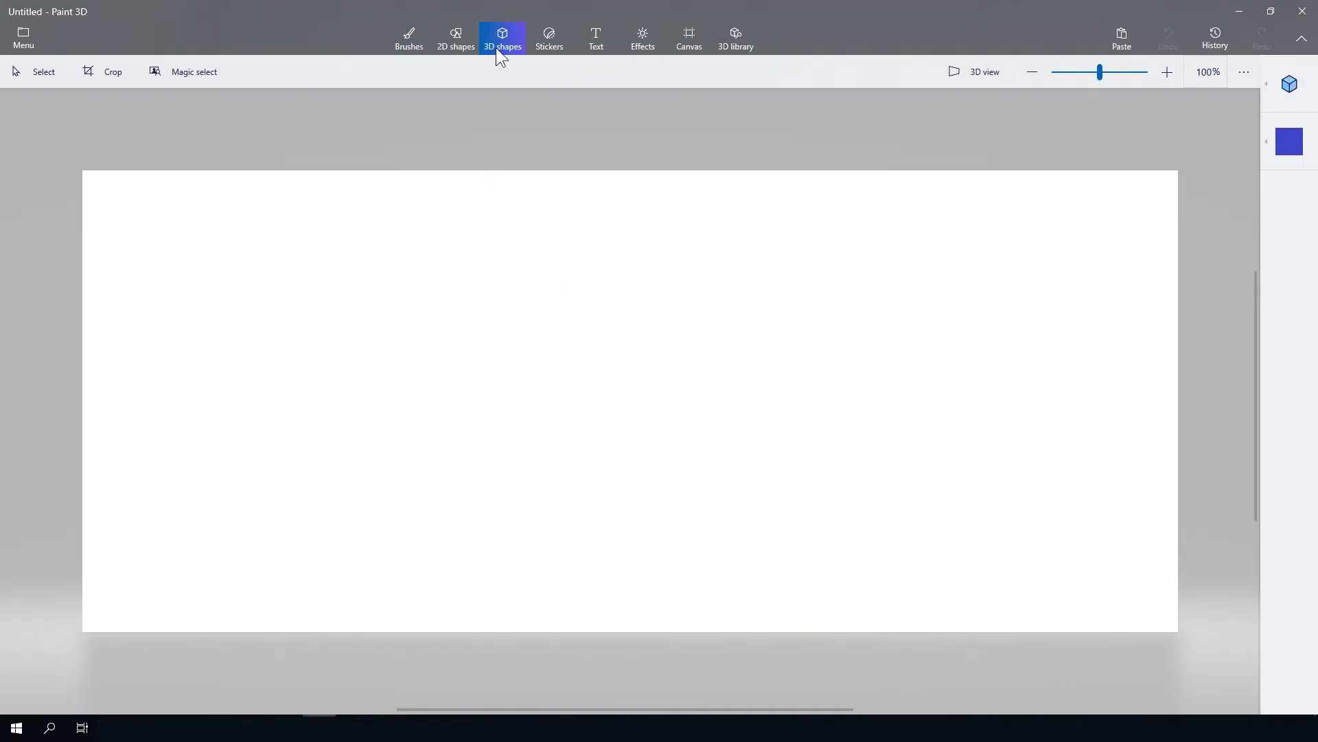
click(1288, 110)
click(1216, 81)
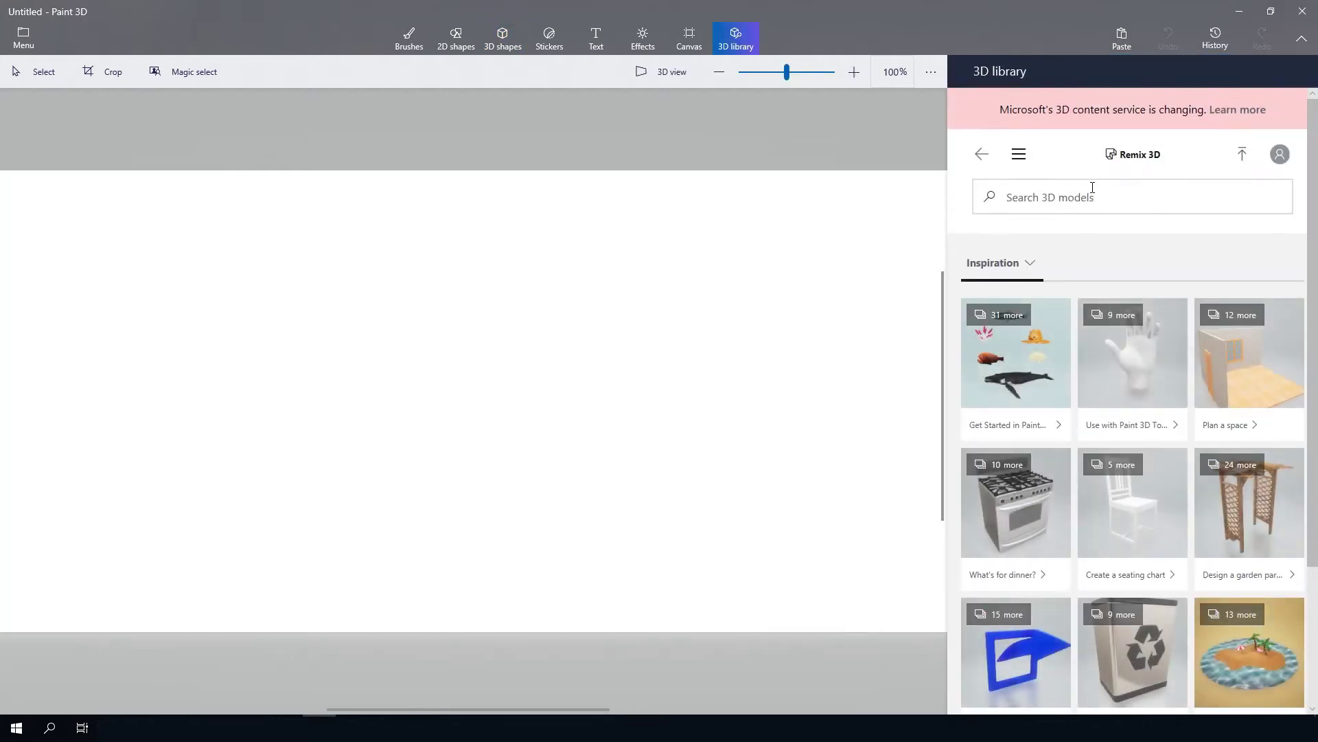
Search the 3D library for 'polar' and insert the first Polar bear model.
click(1090, 192)
text(polar)
key(Return)
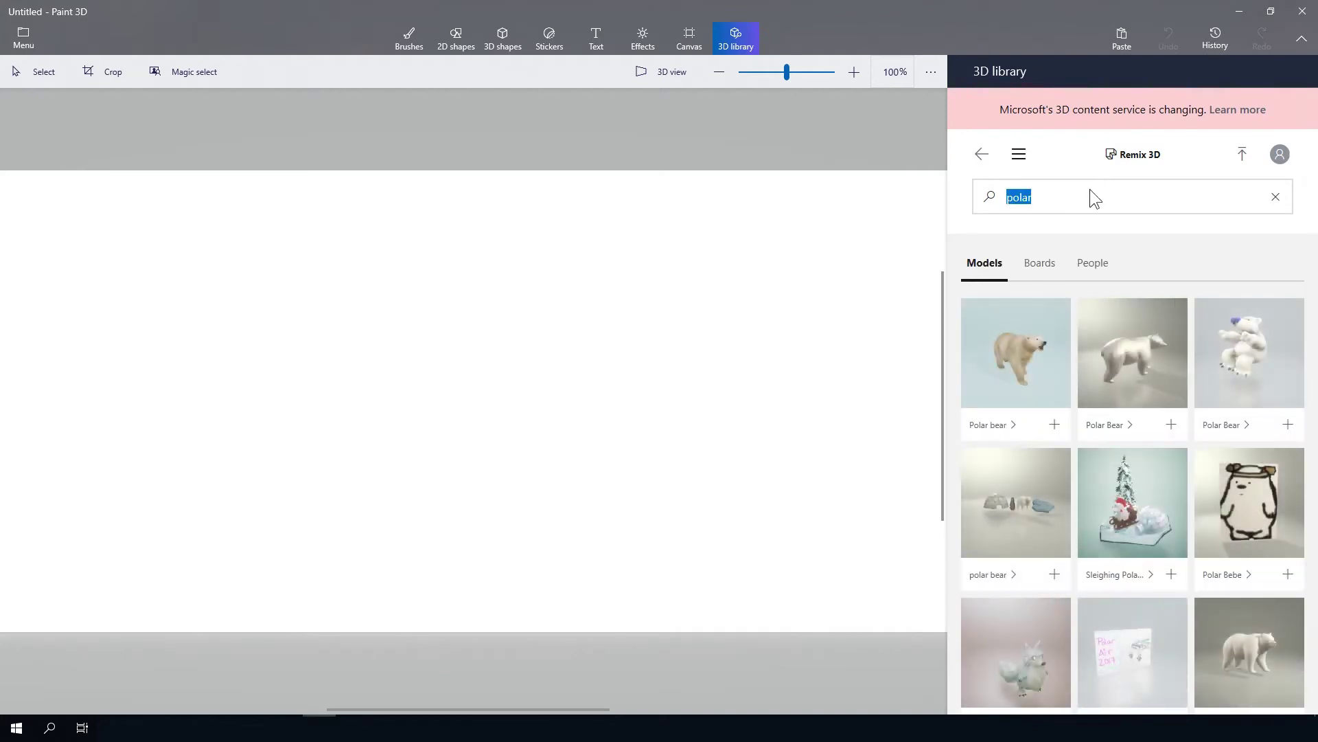
click(1021, 328)
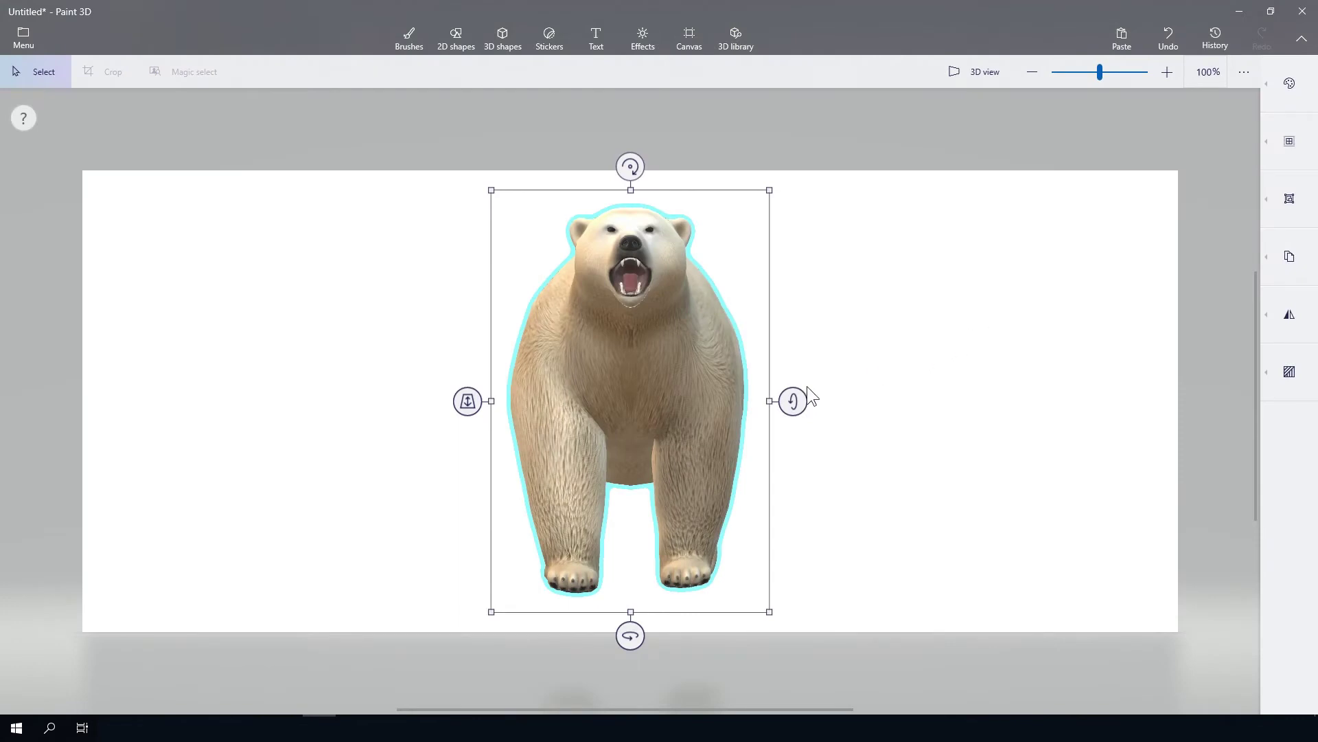
Tilt the polar bear upright and switch the canvas to 3D perspective view.
drag(793, 400, 793, 601)
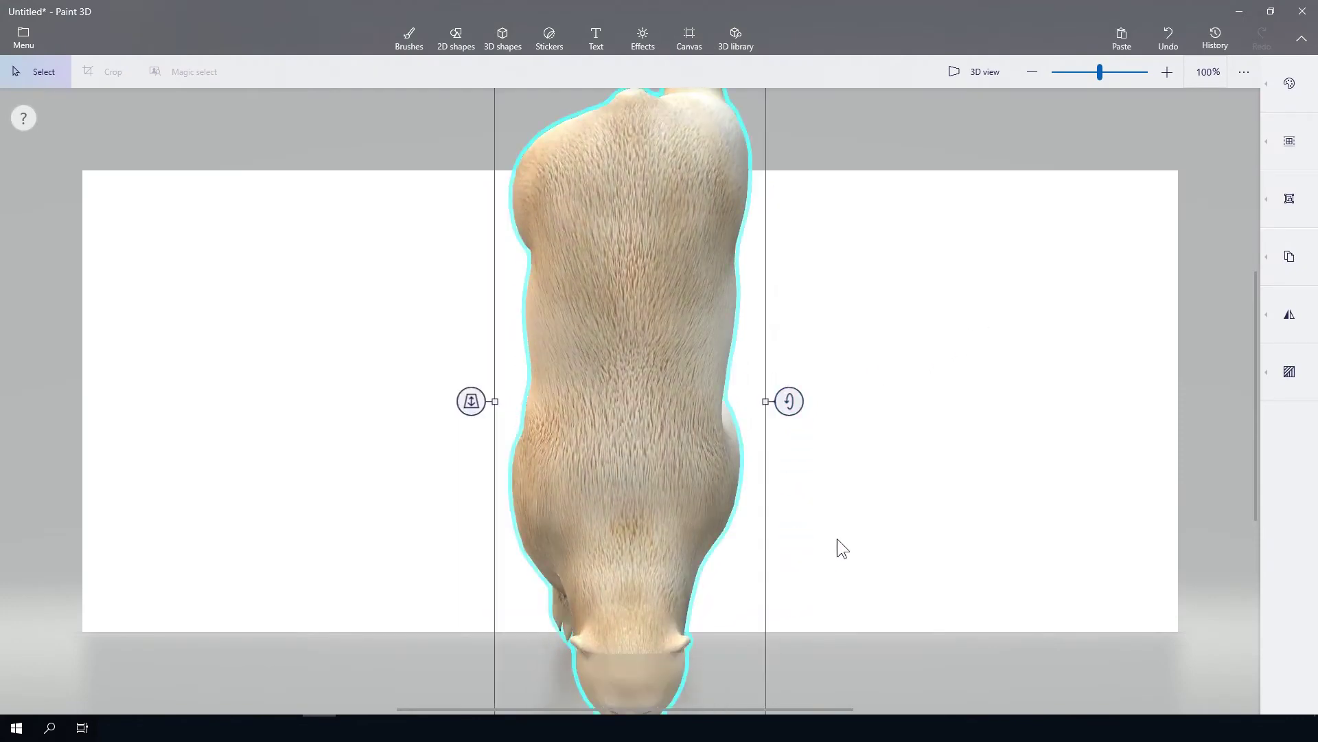
scroll(862, 465, down, 3)
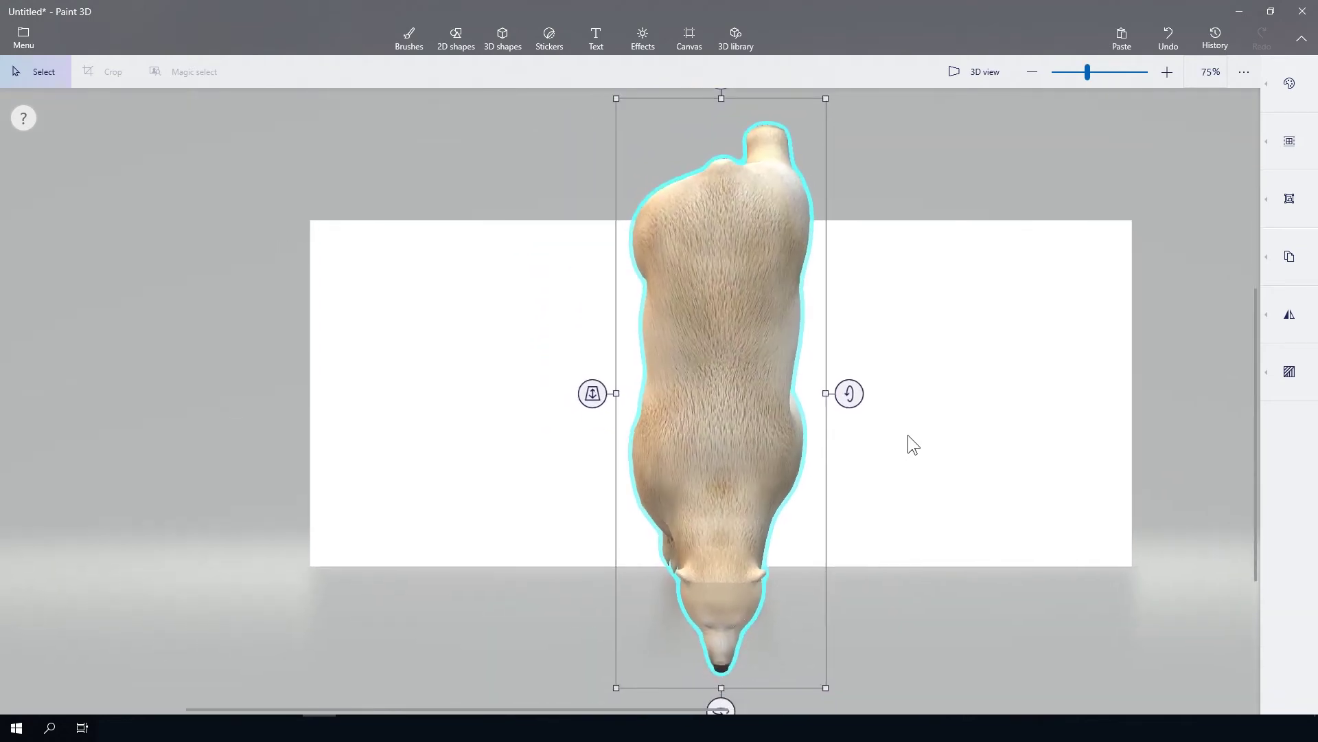
click(955, 68)
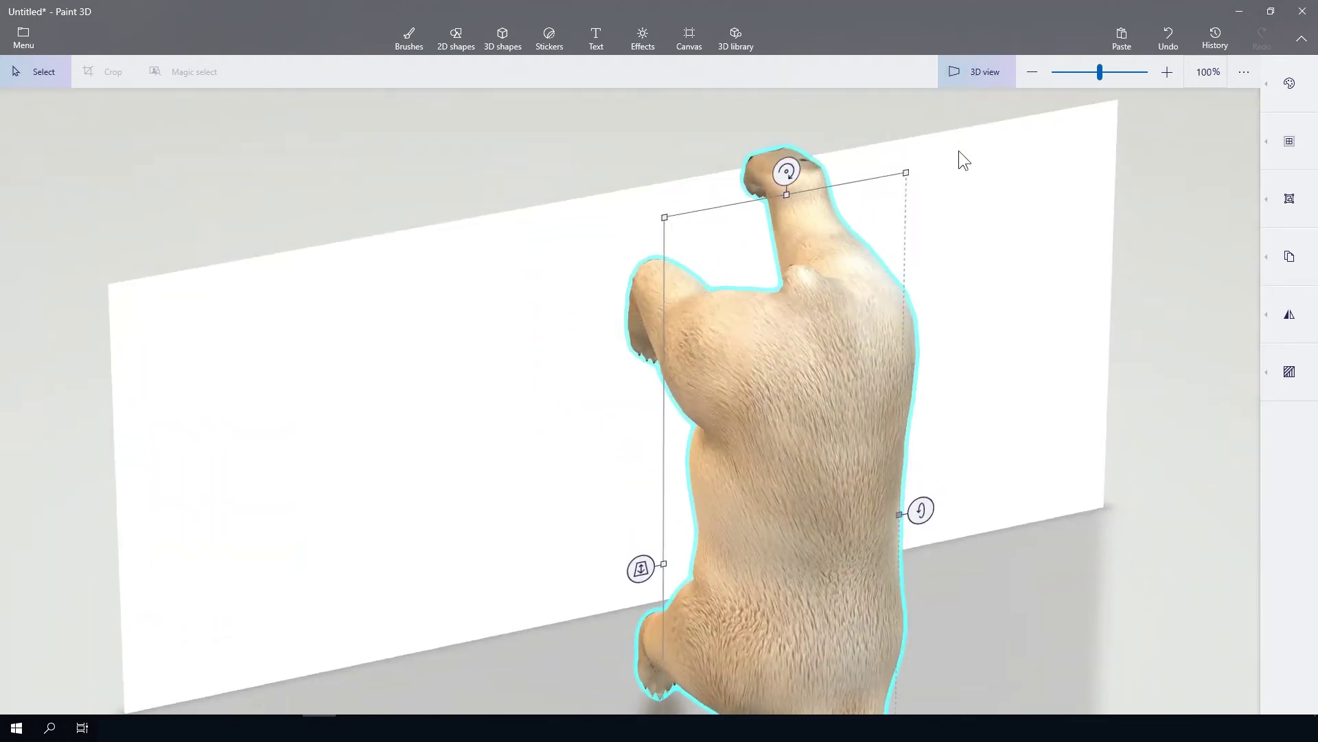
scroll(975, 385, down, 3)
Move the bear to the left and orbit the view to see it standing on the canvas.
drag(980, 401, 1119, 289)
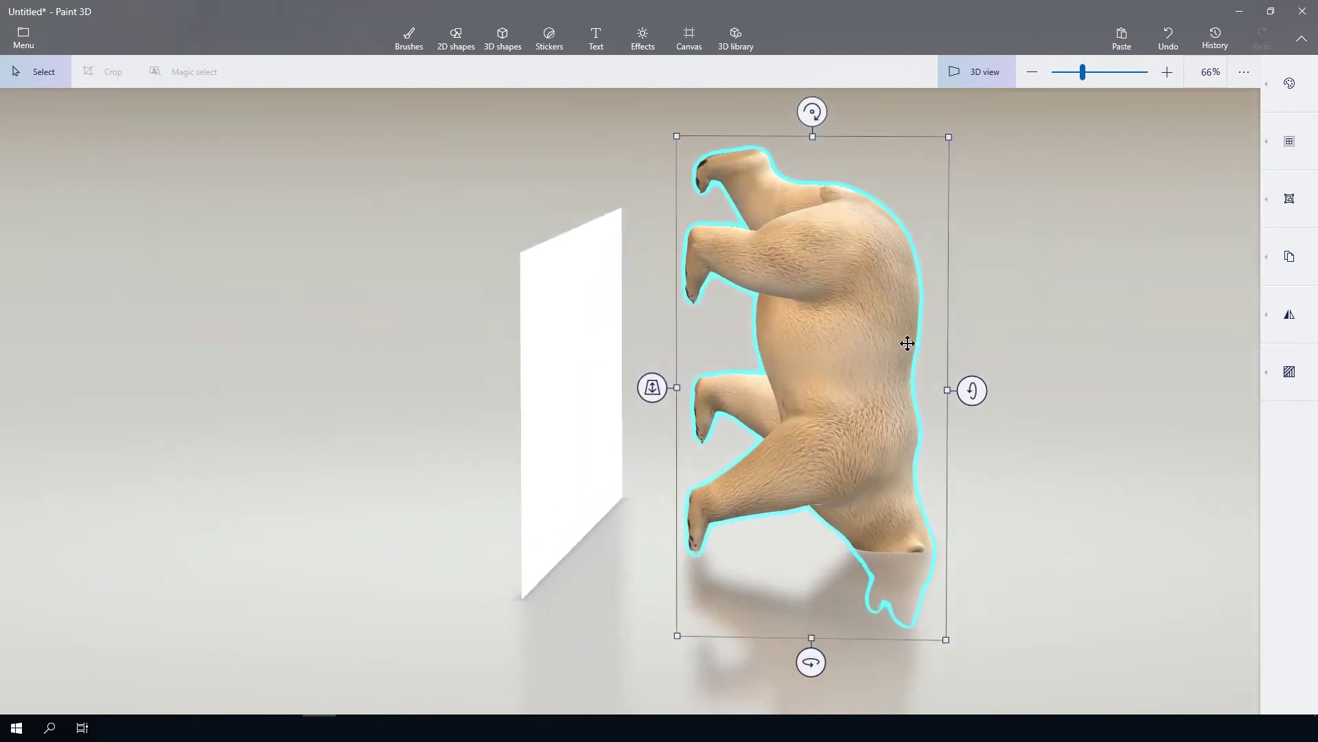
drag(906, 341, 730, 344)
drag(1045, 453, 842, 255)
click(596, 37)
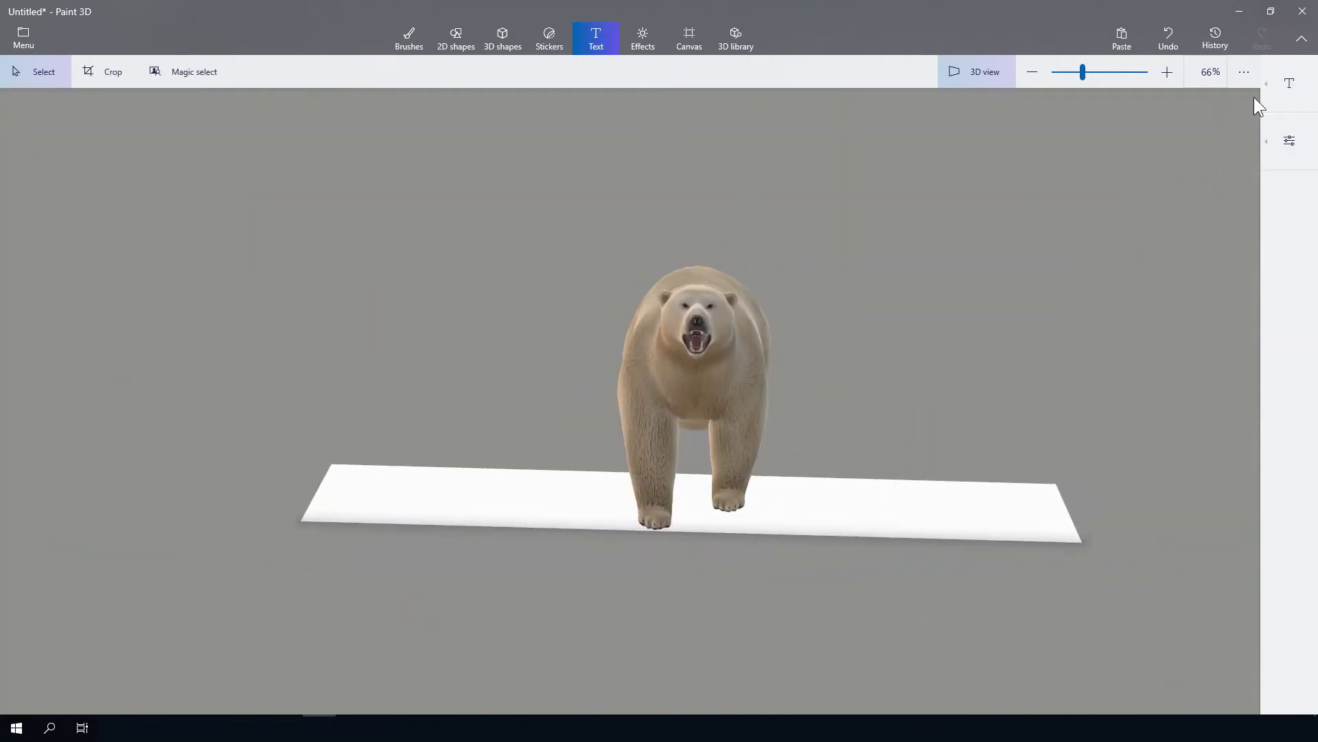
Place 3D text reading 'Polar bear' just above the bear's head.
mouse_move(1271, 85)
click(1137, 91)
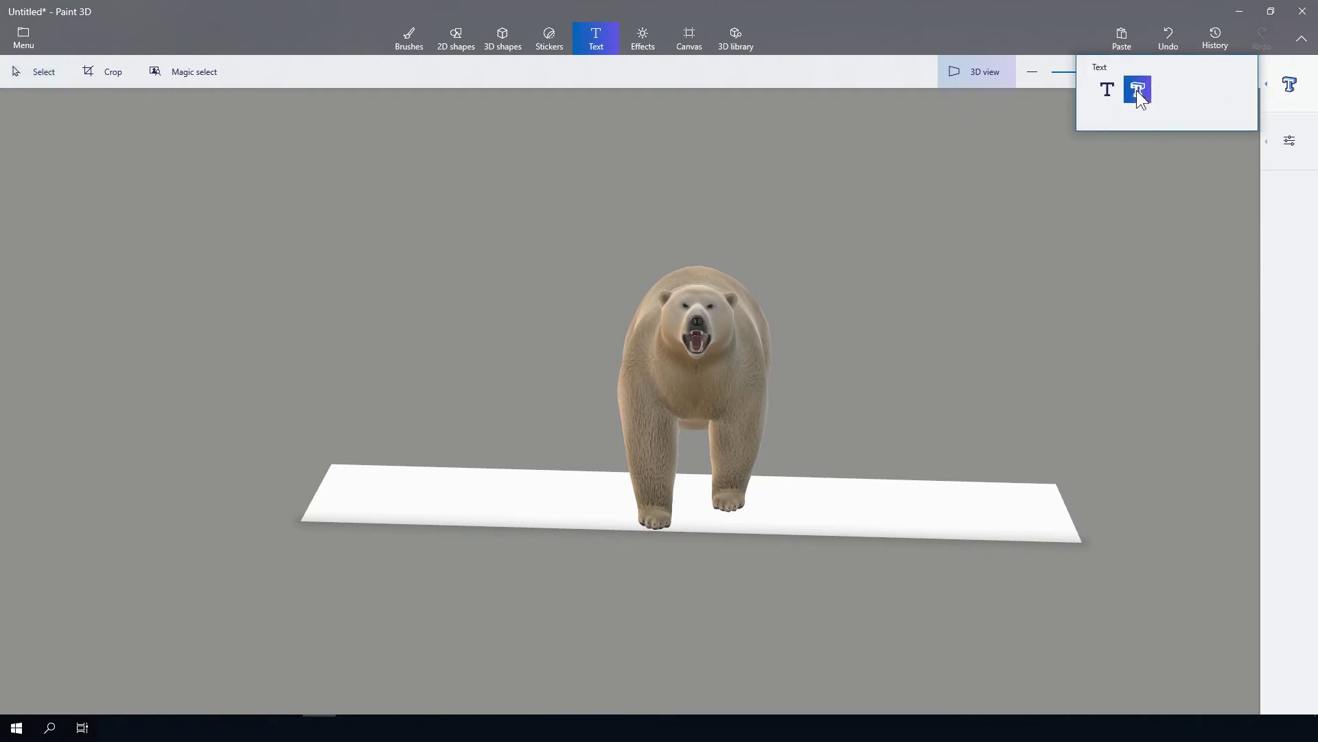
click(637, 221)
text(Polar bear)
key(Return)
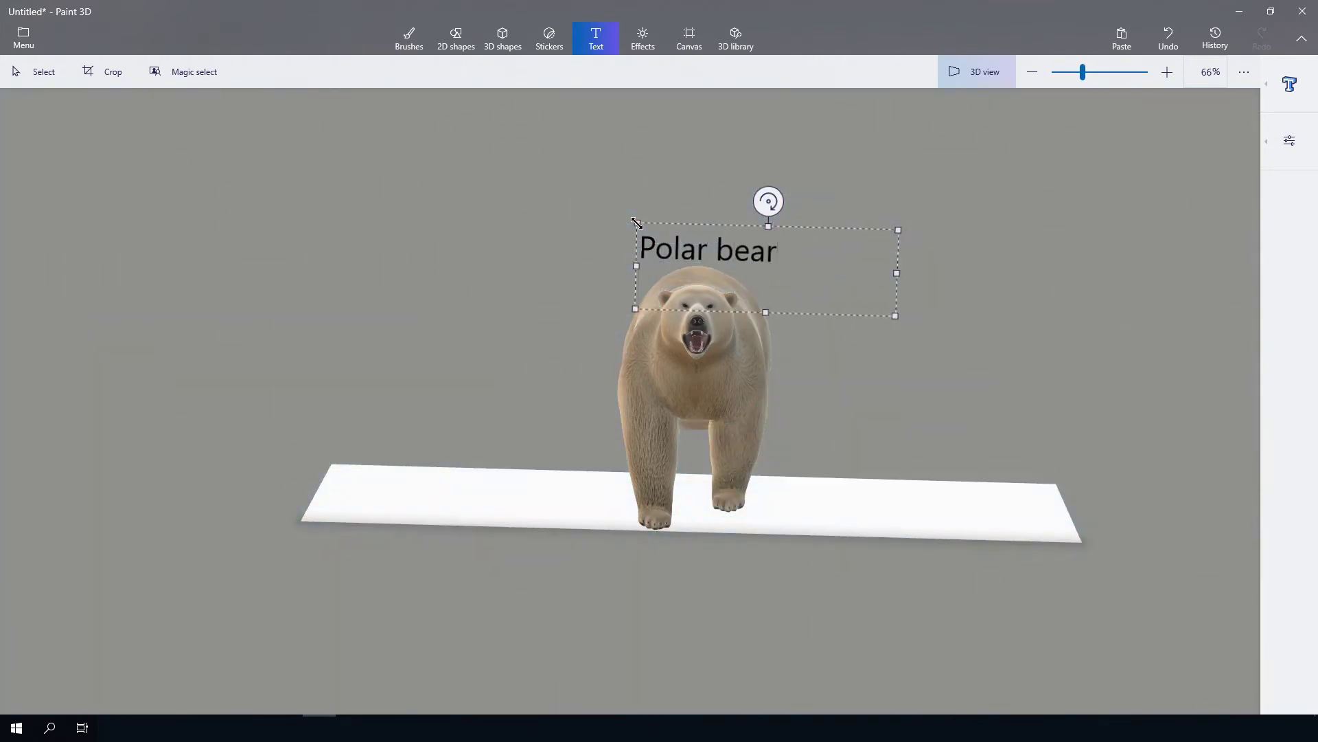
click(583, 248)
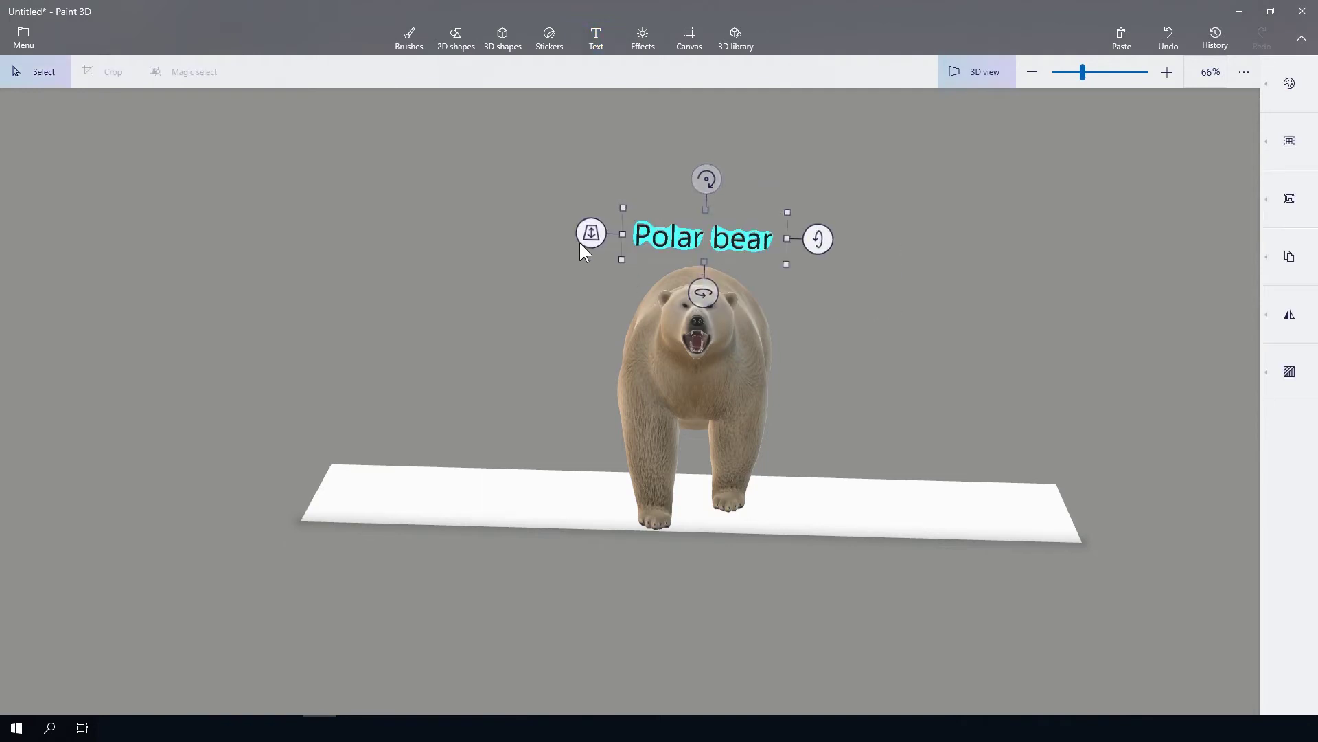
click(333, 215)
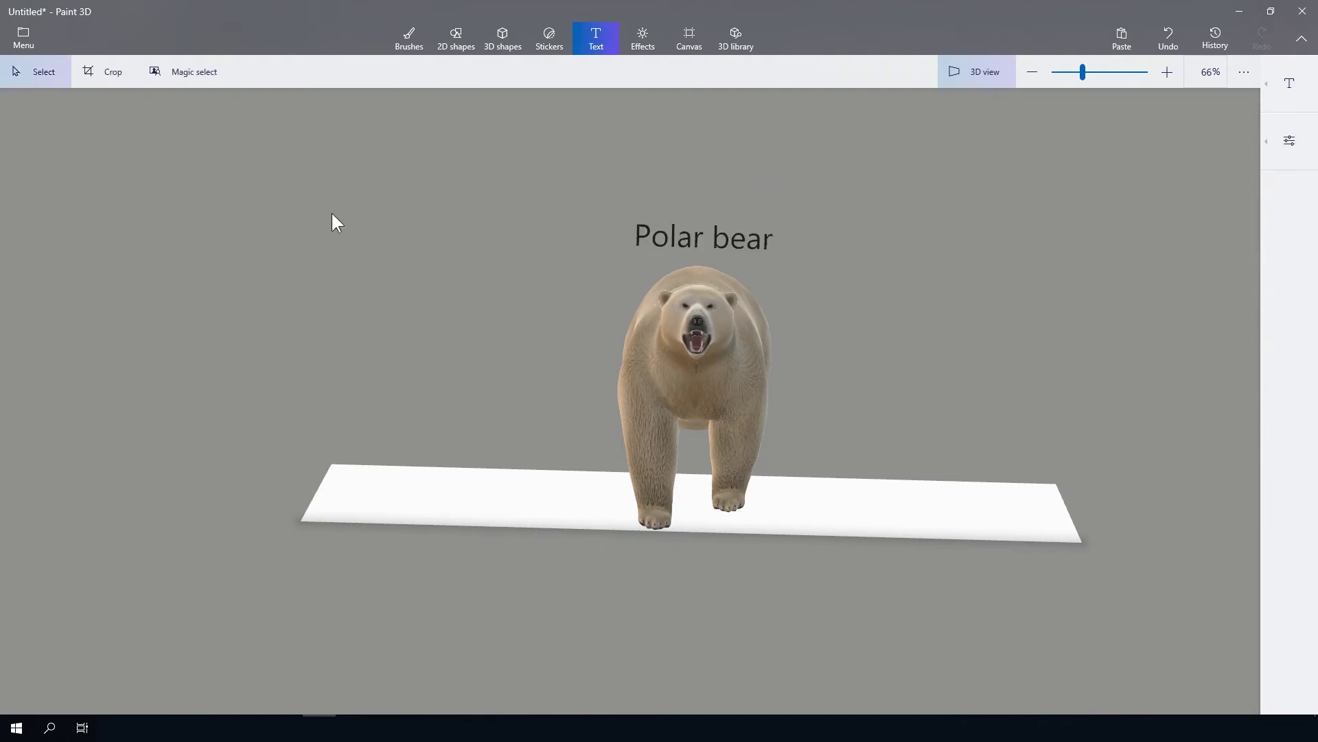
click(21, 31)
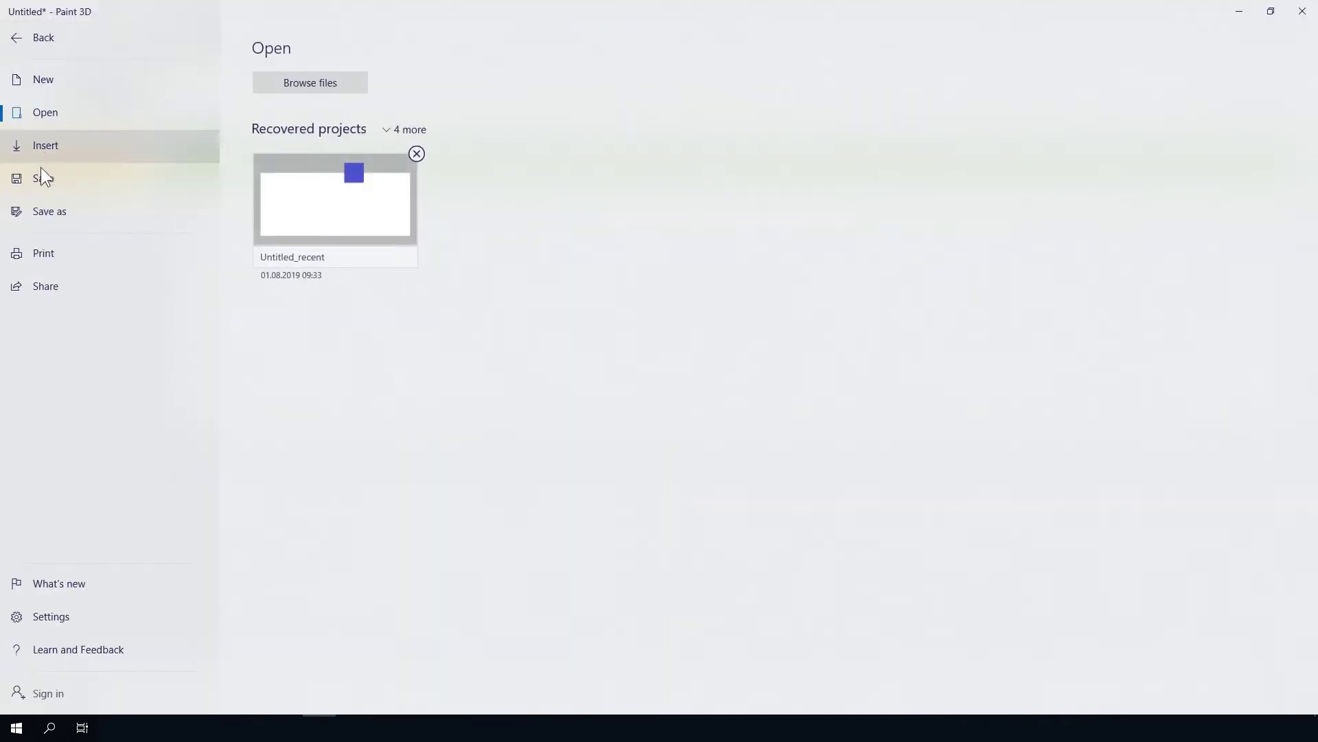
Save the model to the Desktop as 'Polar bear' in 3D - FBX format.
click(47, 211)
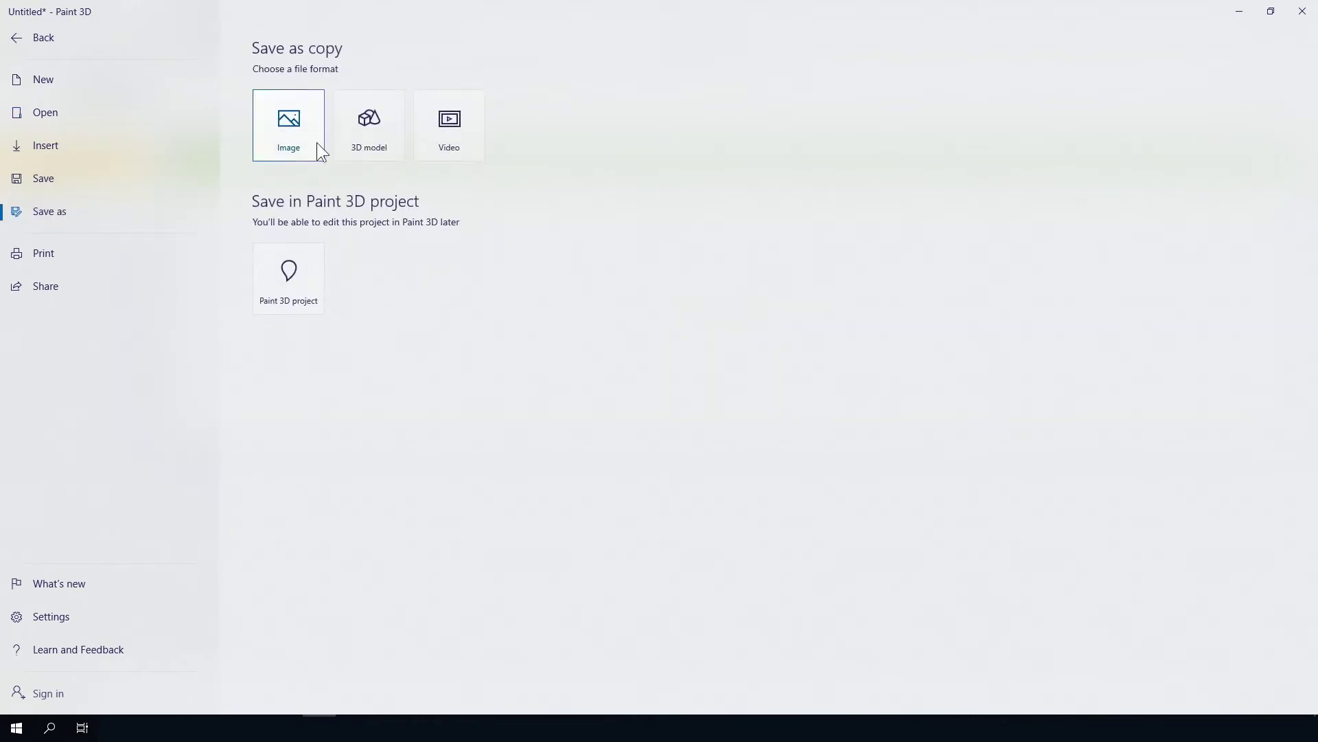
click(343, 135)
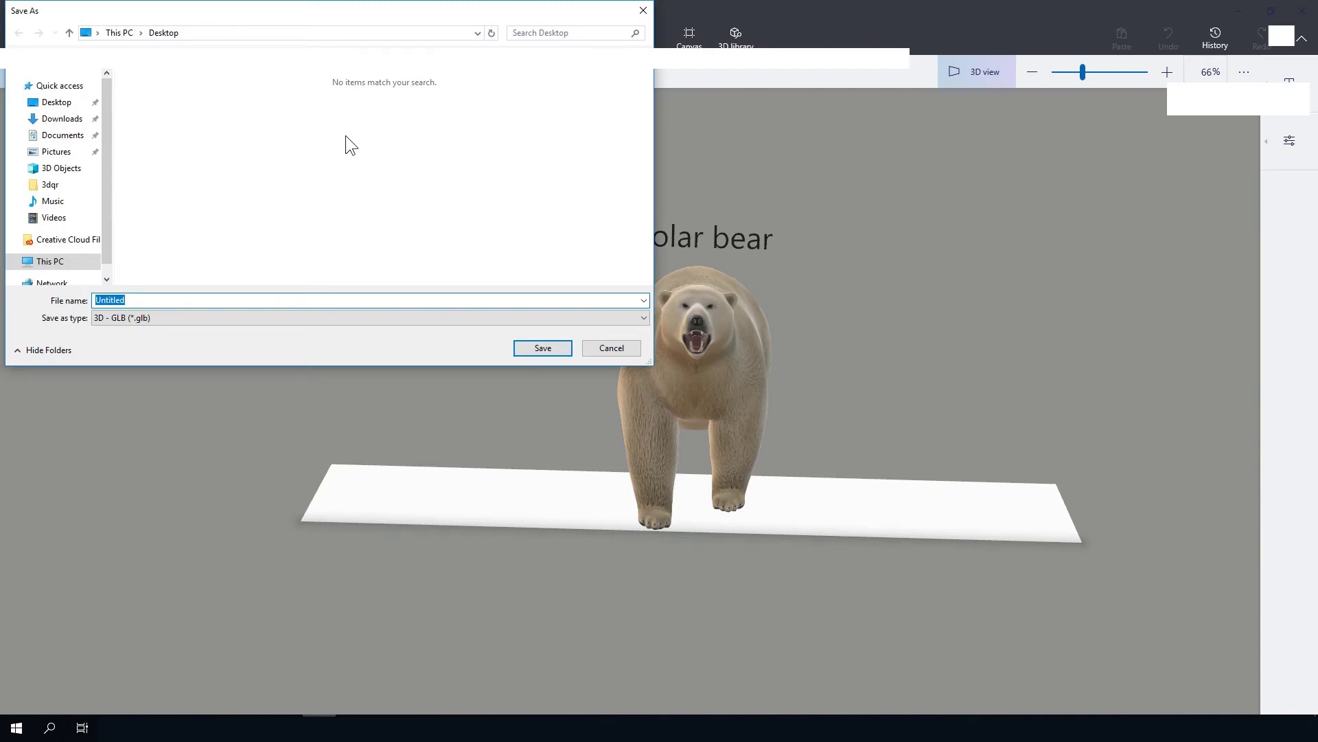
text(Polar bear)
click(146, 314)
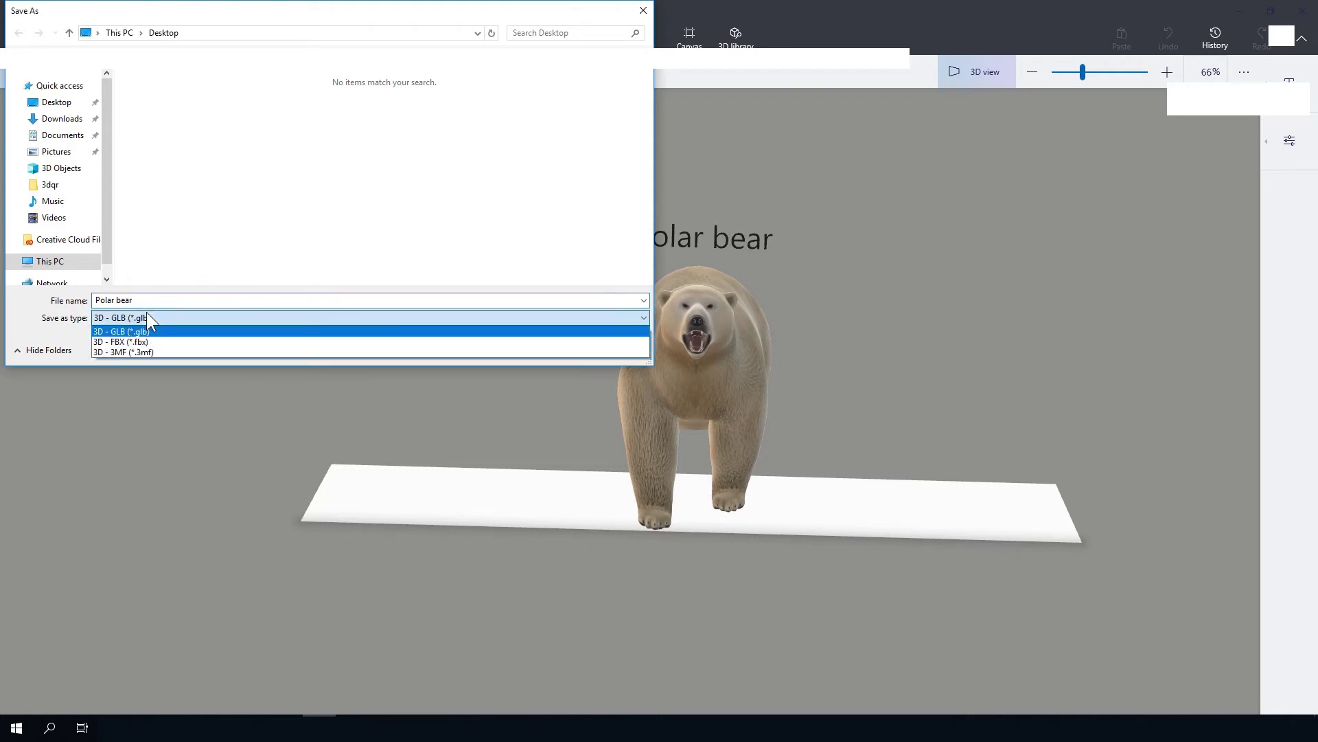
click(144, 331)
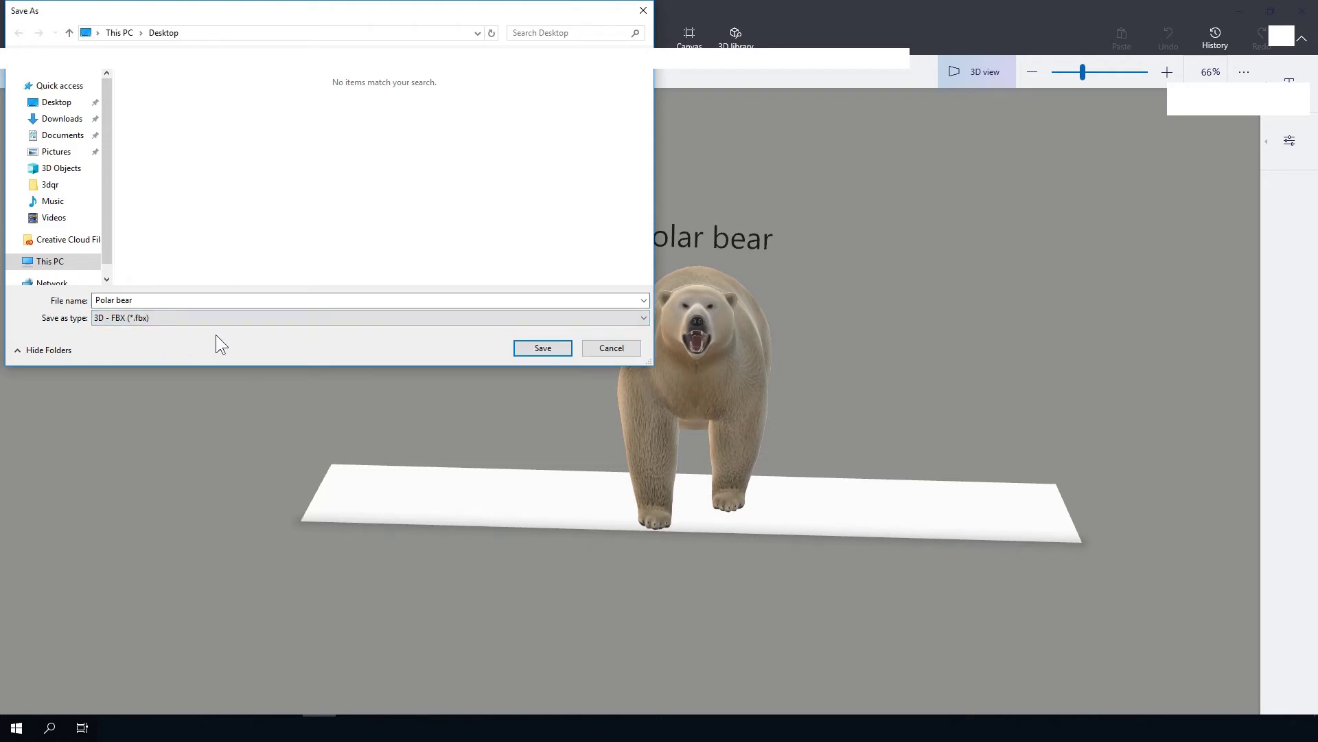
click(535, 349)
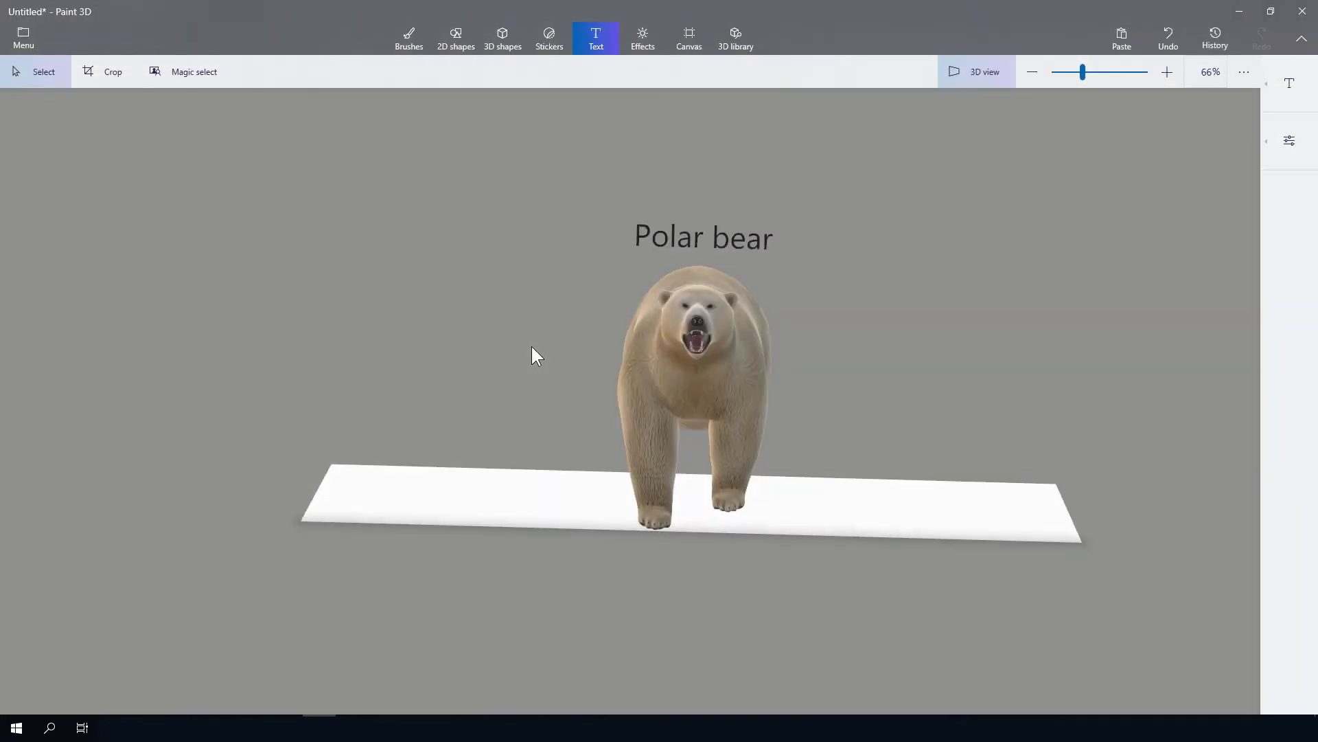
click(1239, 10)
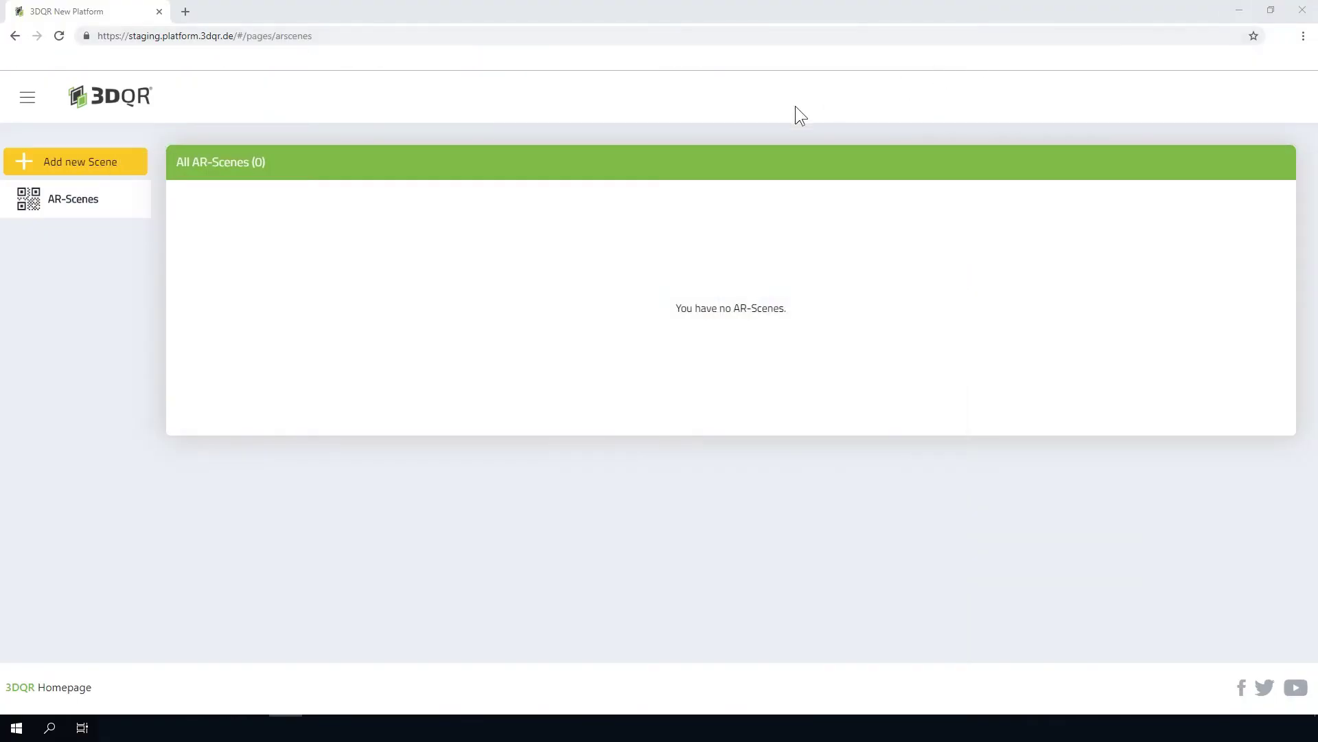
Create a new AR scene titled 'Zoo Flyer' and choose to add a 3D model.
click(110, 164)
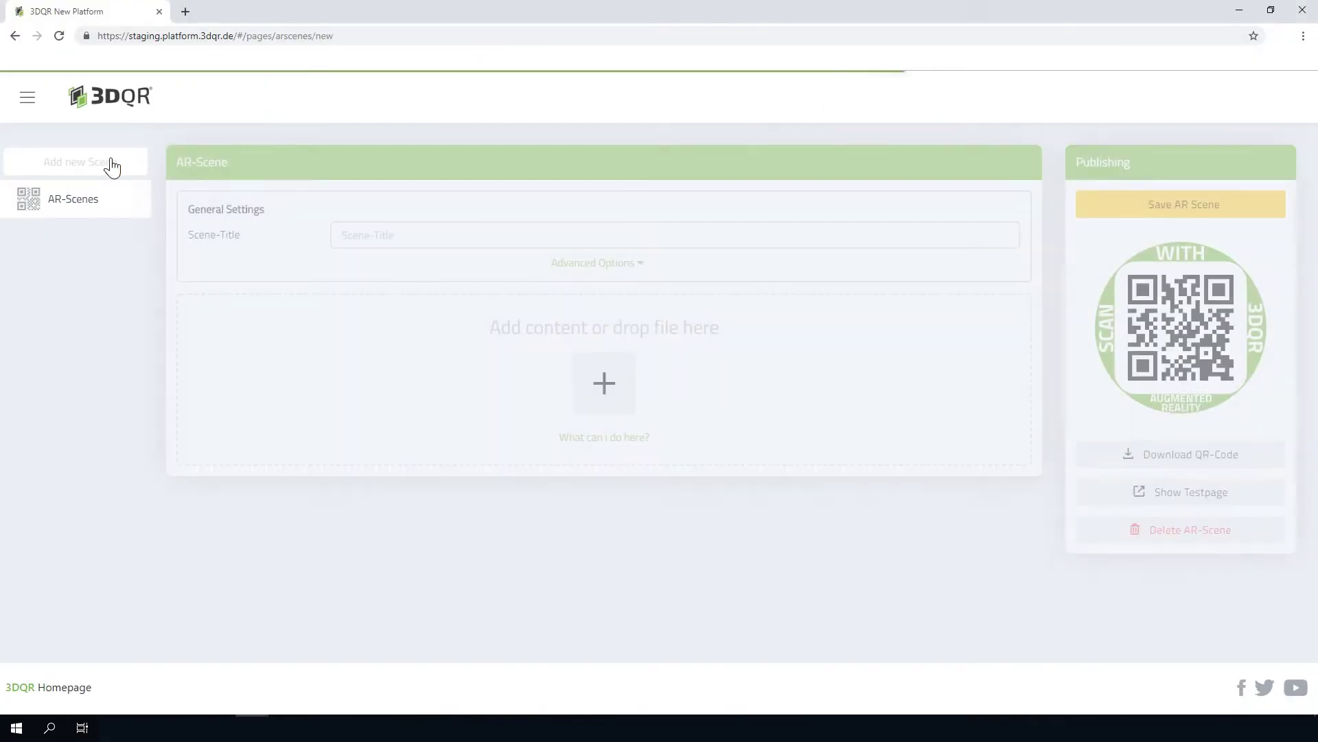
click(362, 237)
text(ZooF)
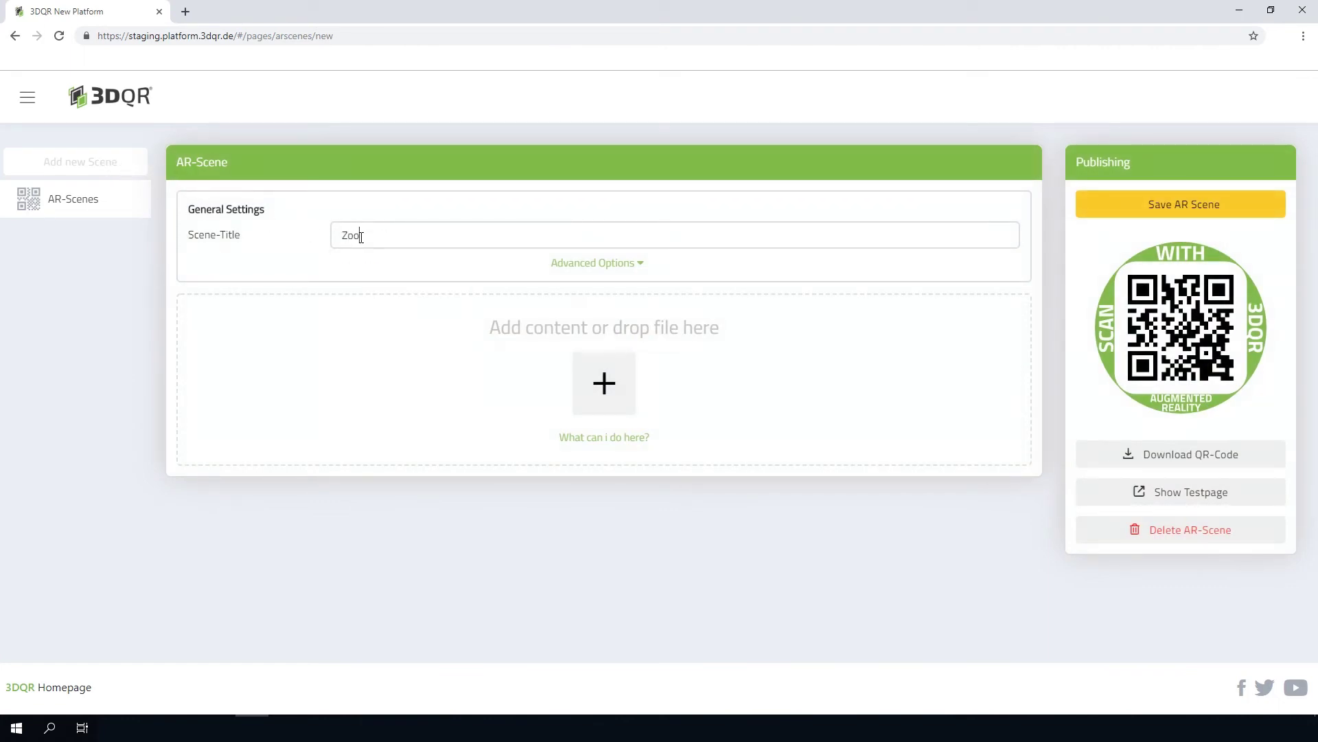
text(lyer)
click(589, 383)
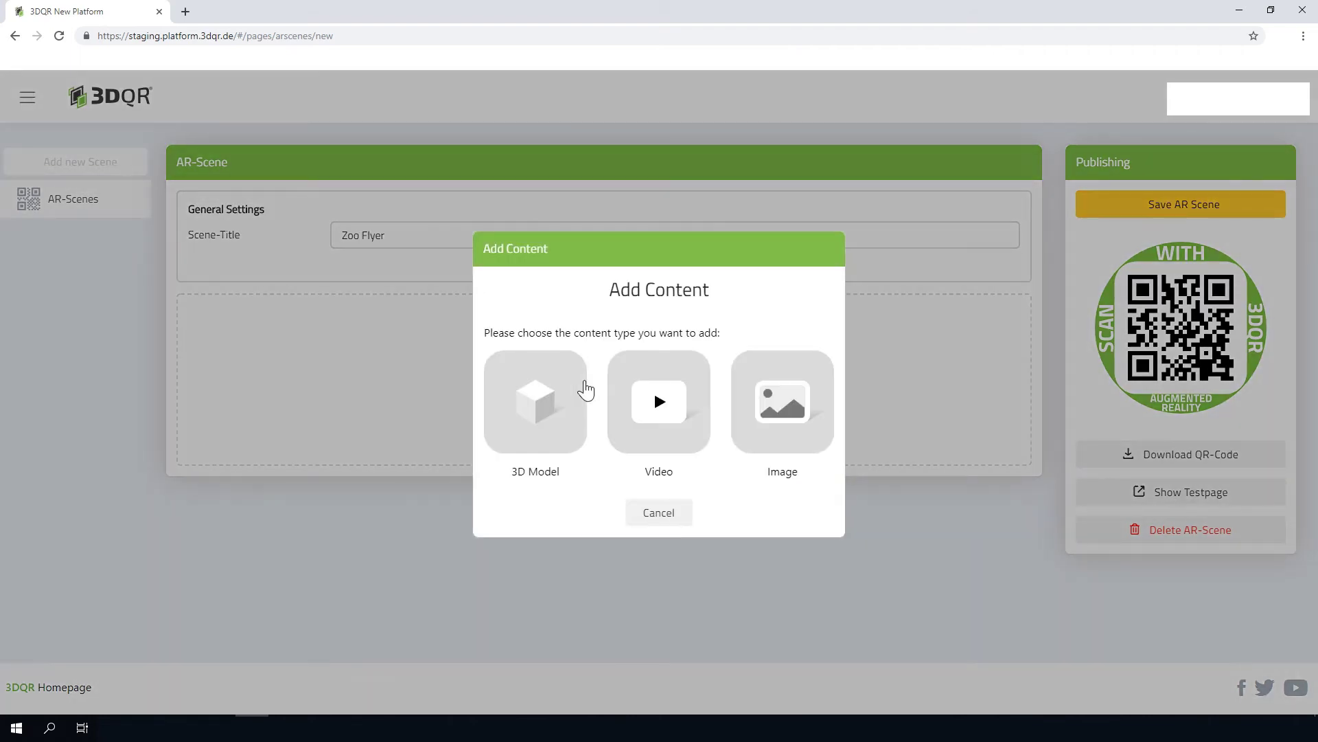
click(584, 383)
Upload Polar bear.fbx with software Paint 3D, save the scene, and download its QR code.
click(192, 124)
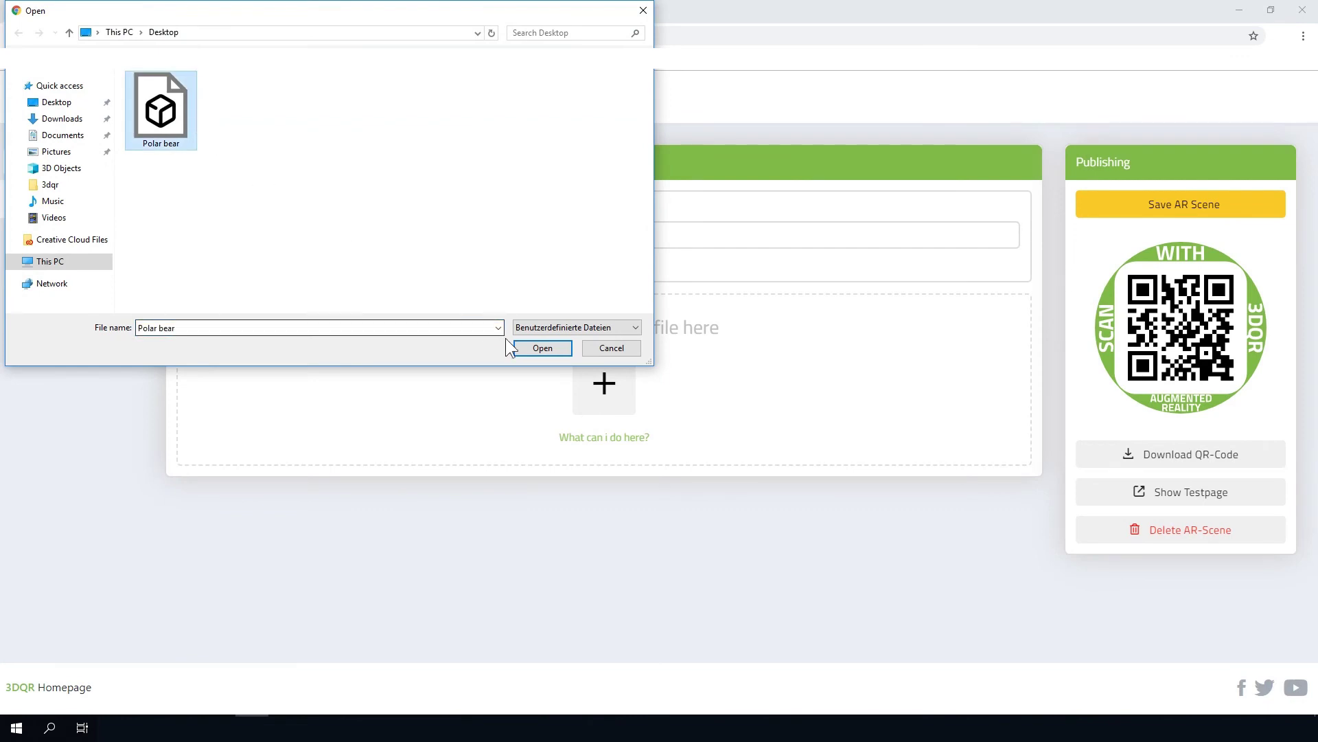
click(526, 349)
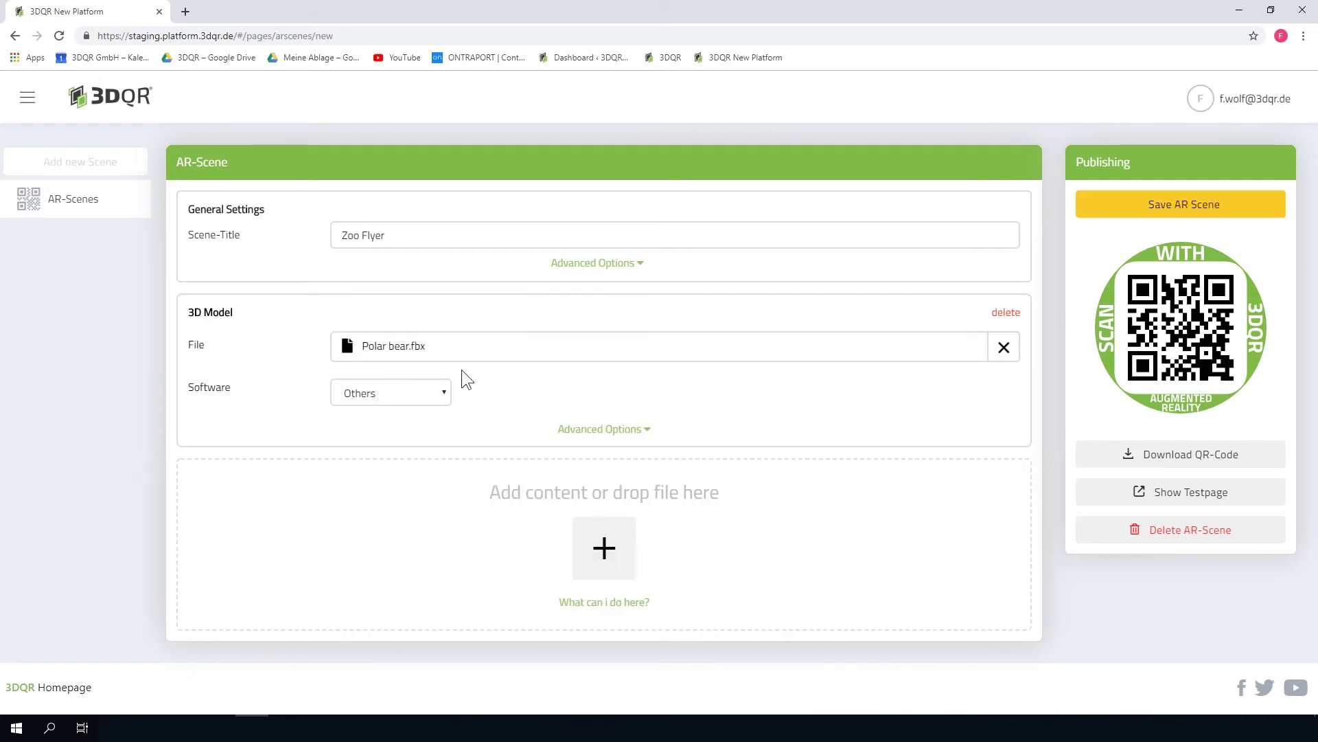
click(436, 388)
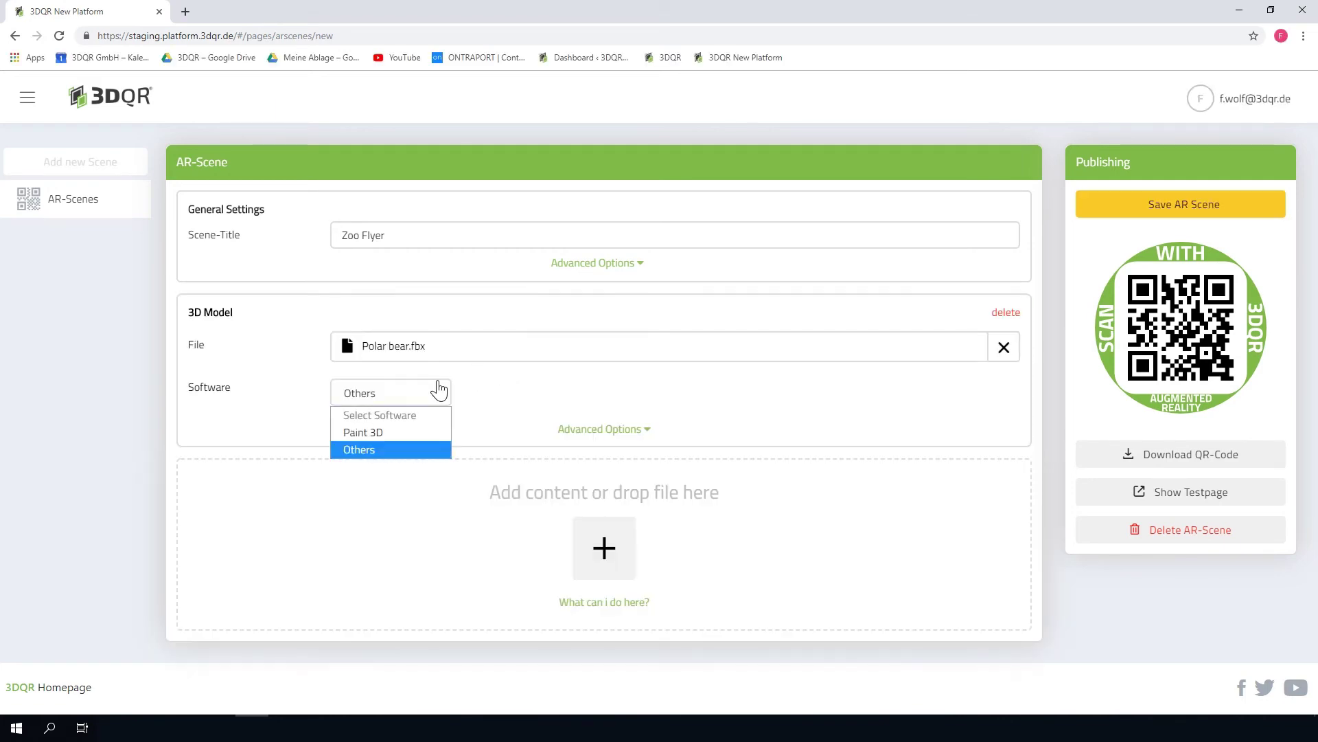
click(402, 432)
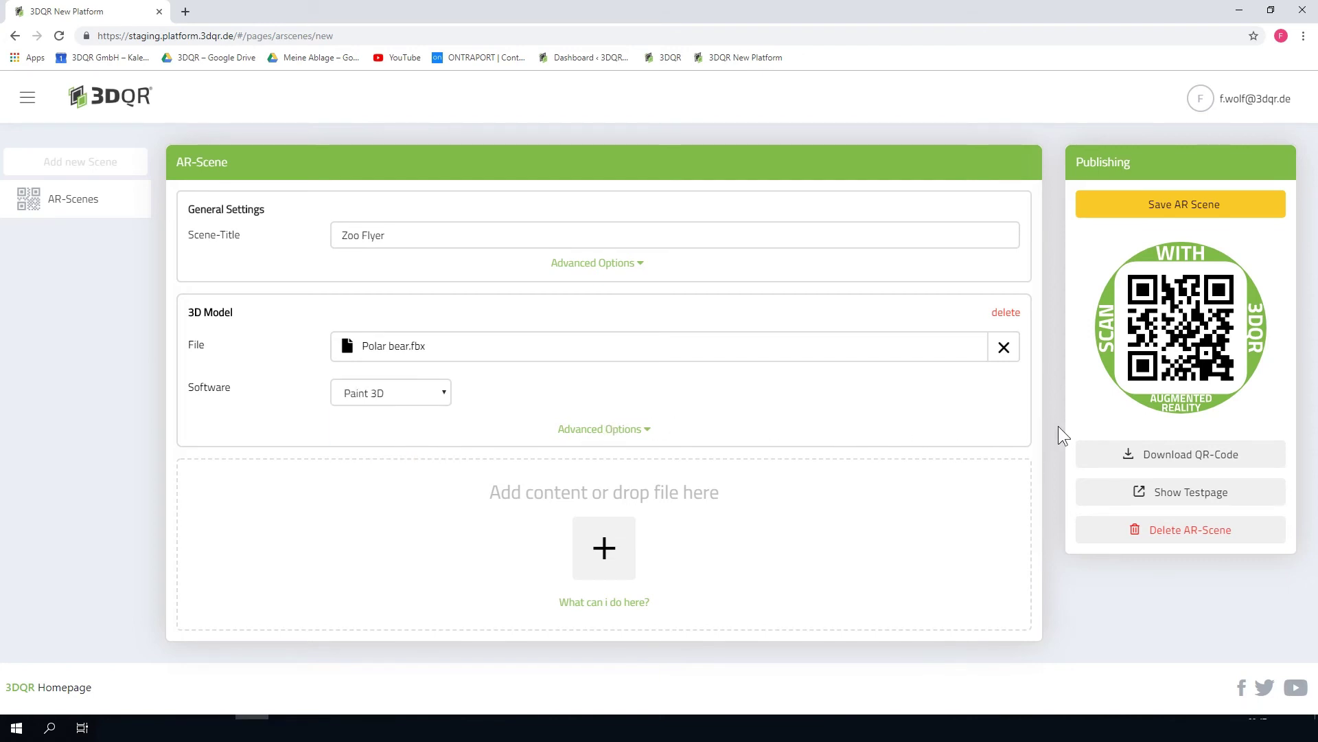
click(1100, 215)
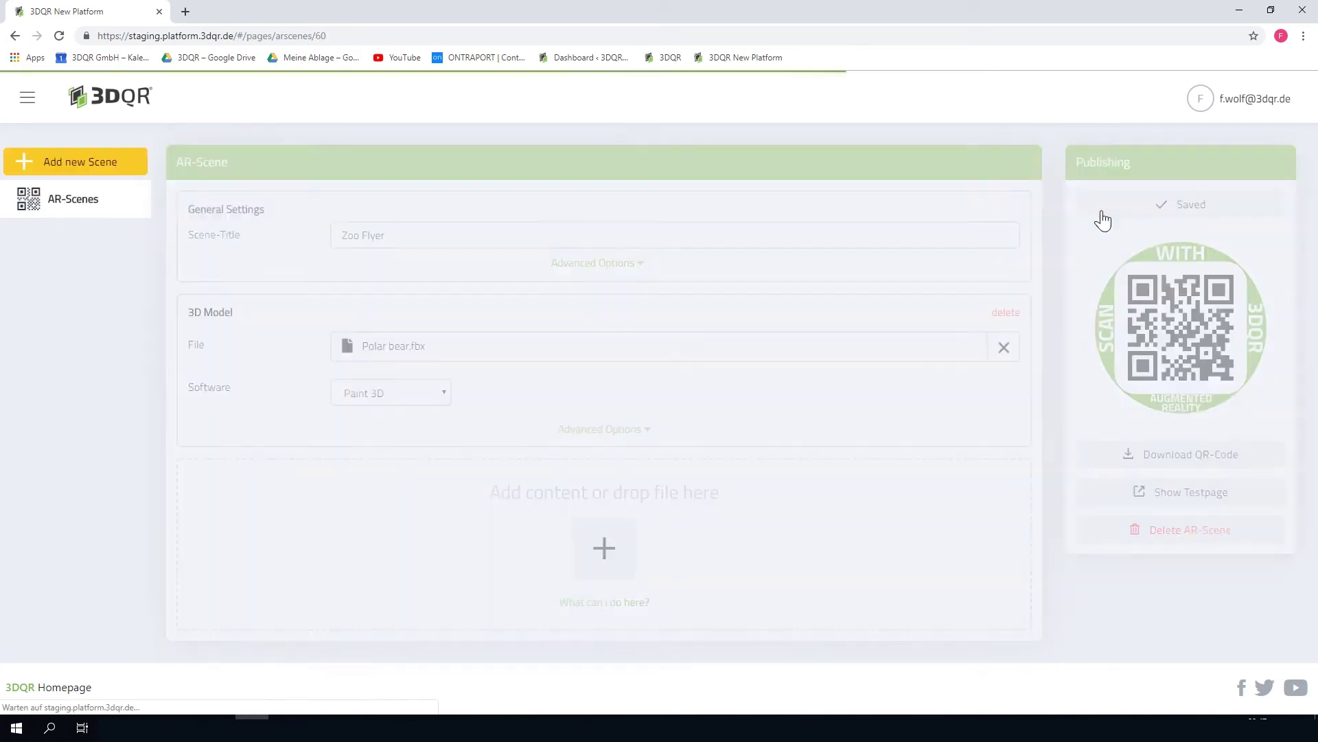
click(1090, 458)
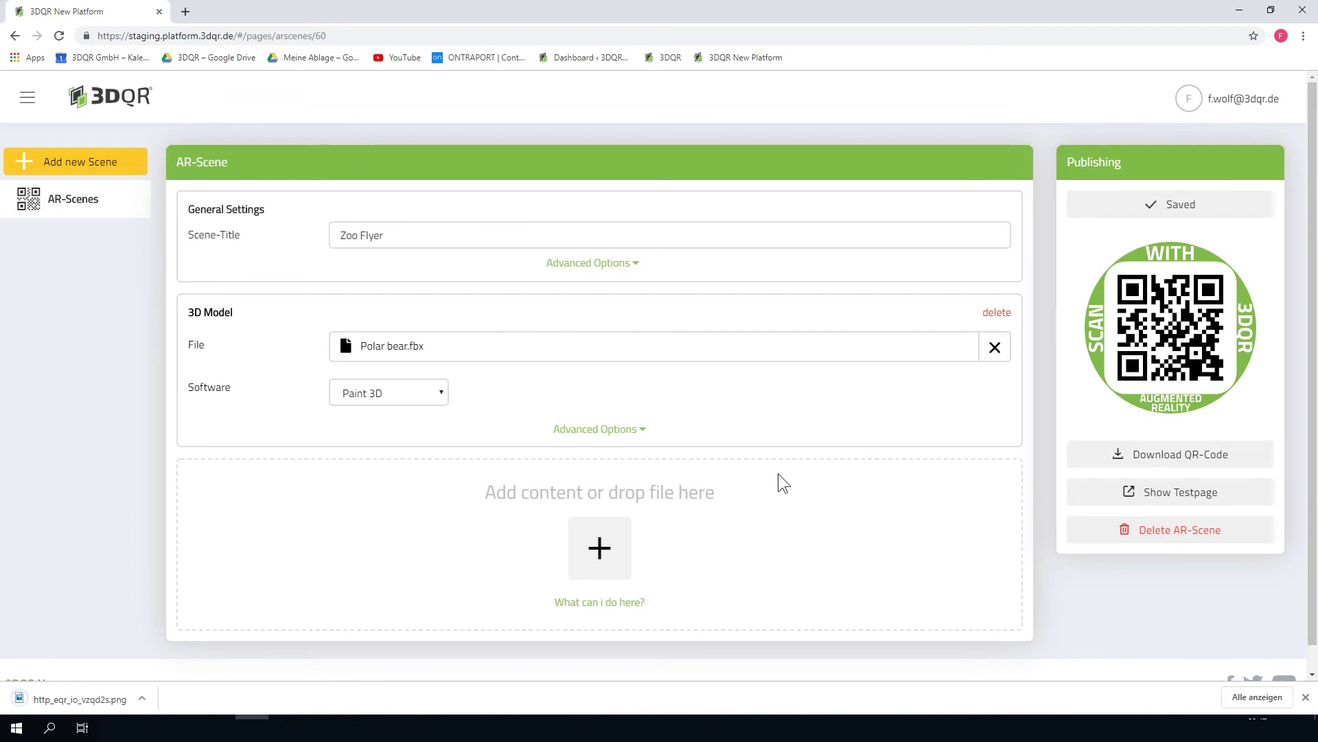
View the downloaded QR code png in Photos, then open the scene's printable test page.
click(68, 697)
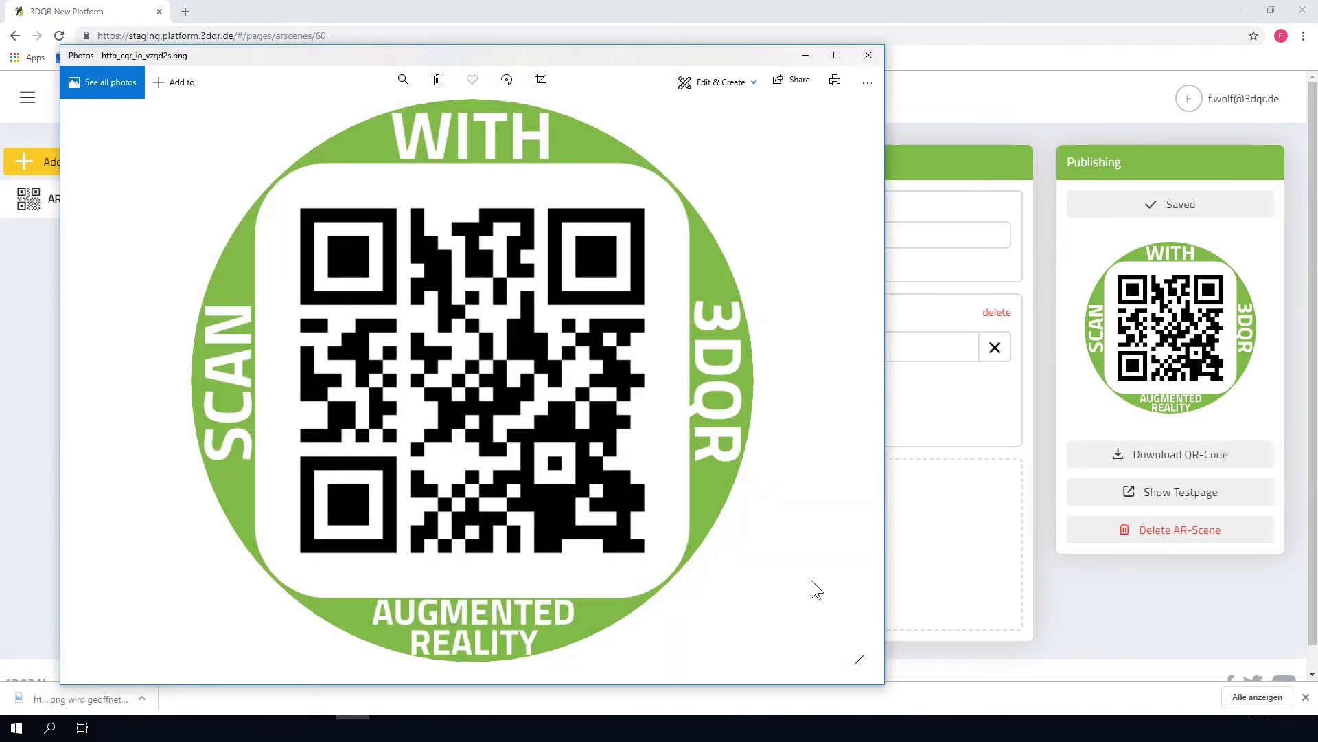
click(1099, 505)
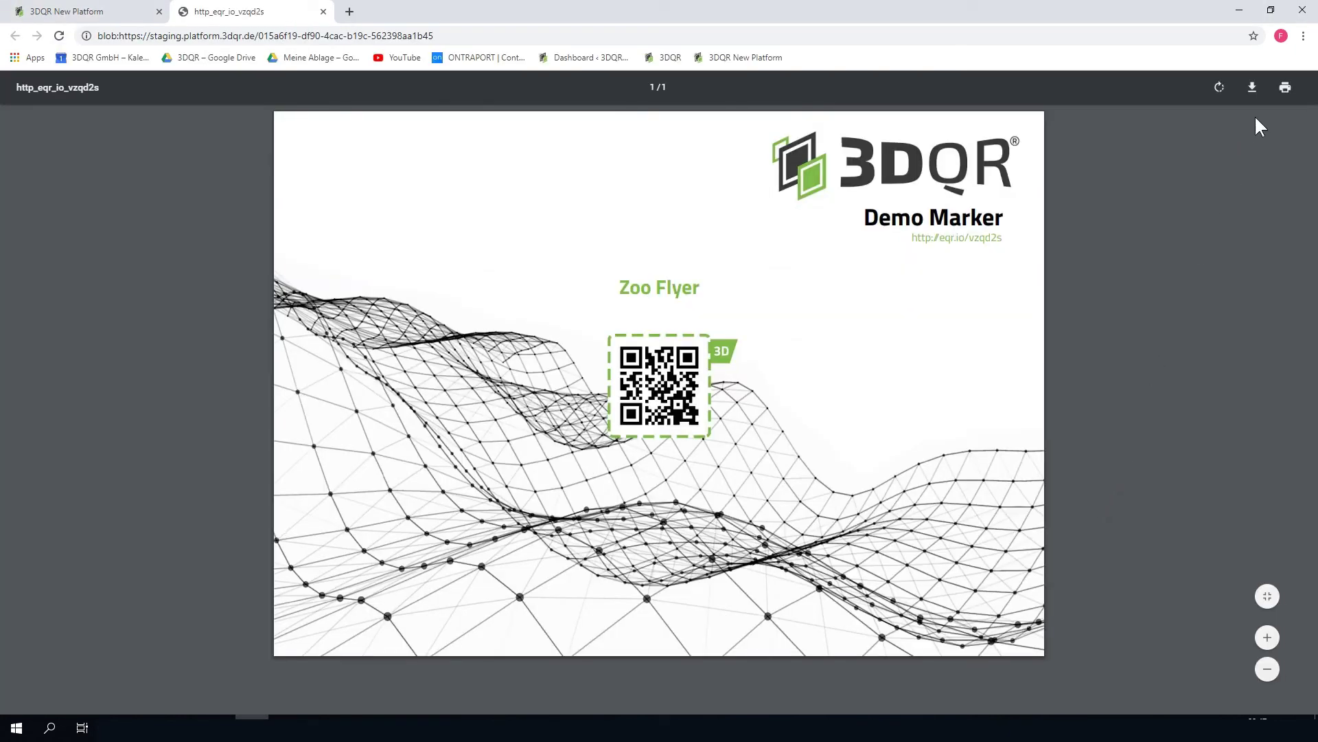
Open Chrome's print dialog for the Zoo Flyer Demo Marker test page.
click(1278, 88)
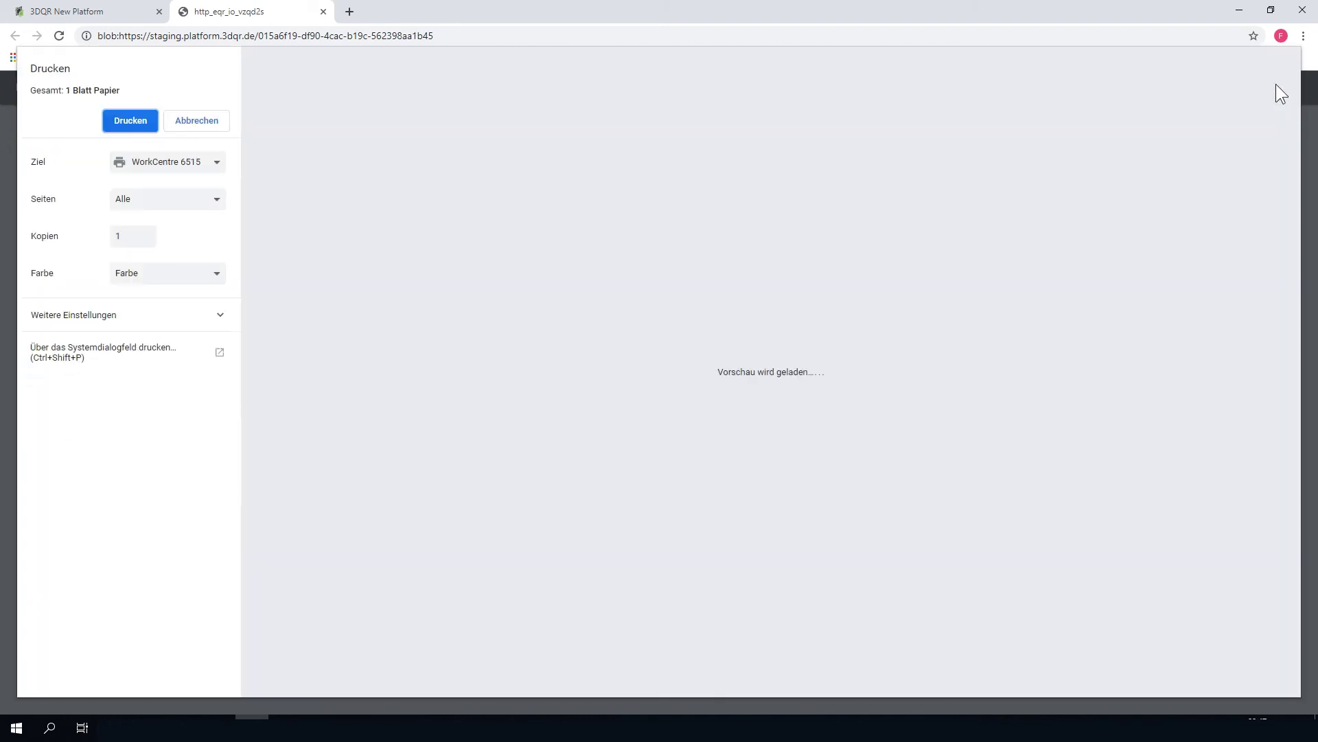